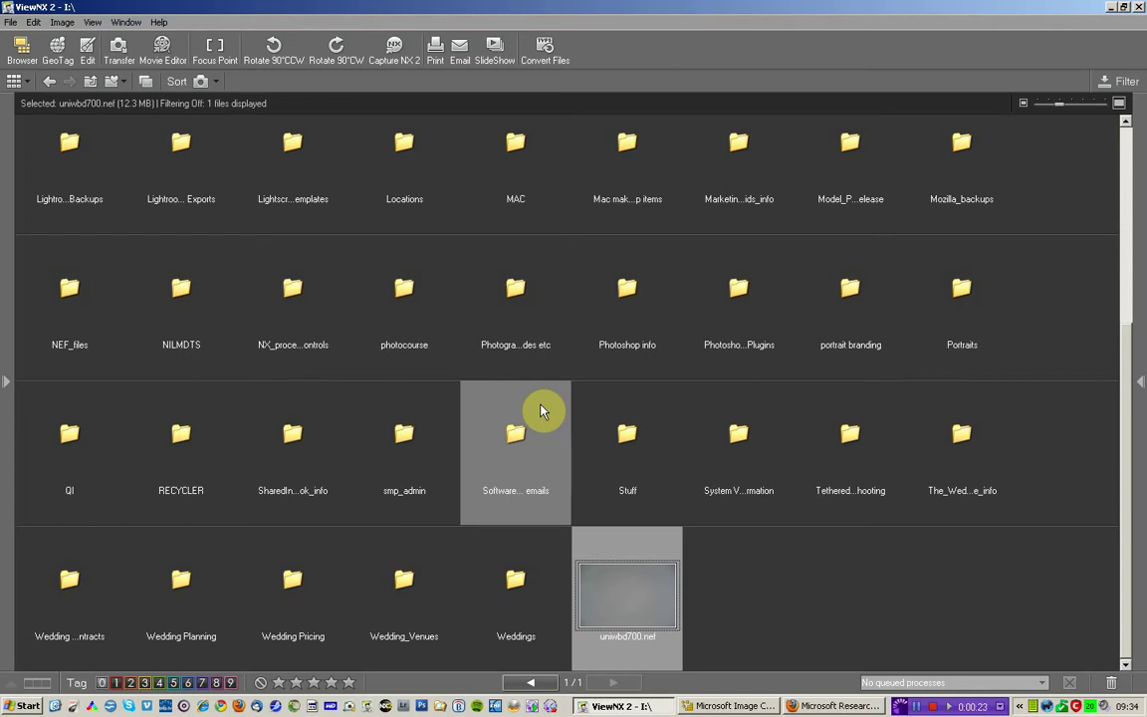
Bring Microsoft Image Composite Editor to the front over ViewNX 2.
left_click(735, 706)
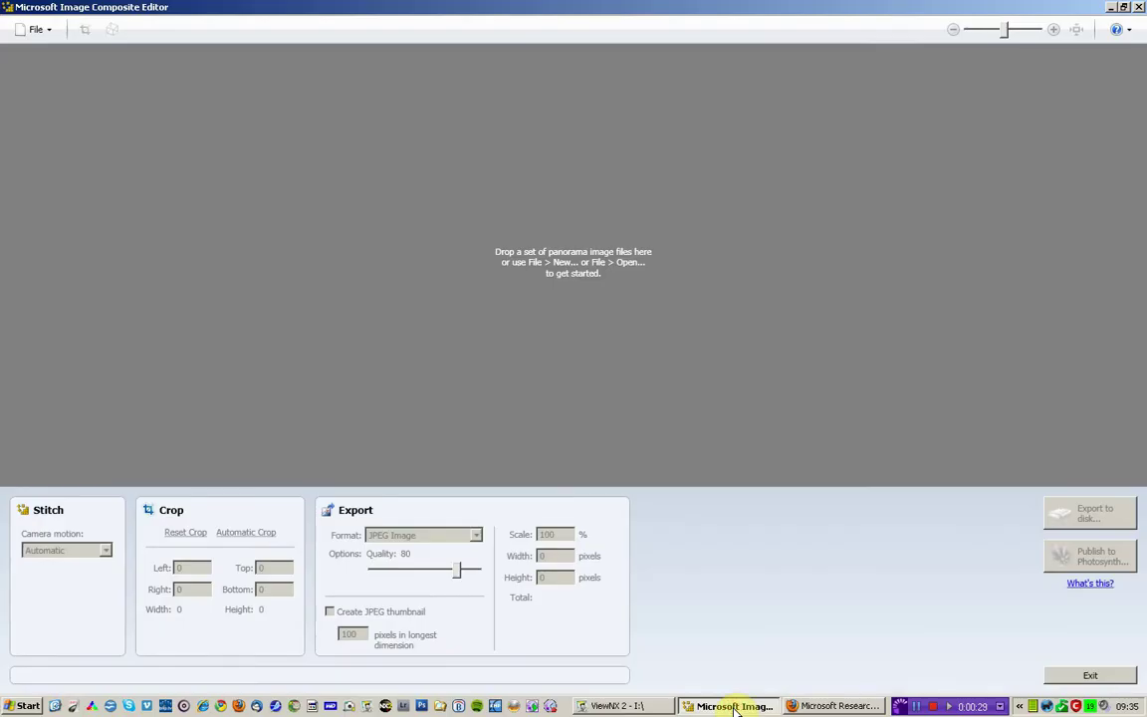
left_click(821, 707)
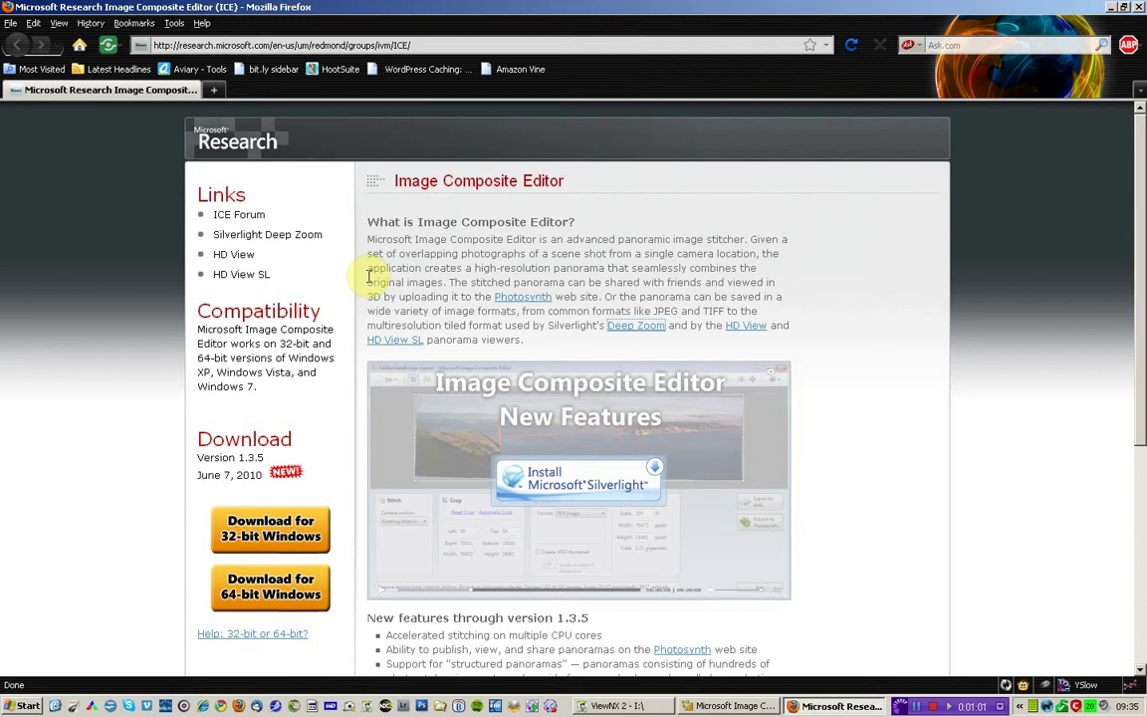
Close Firefox and start Nikon Transfer 2 from ViewNX 2 with the card's 15 photos.
left_click(1141, 8)
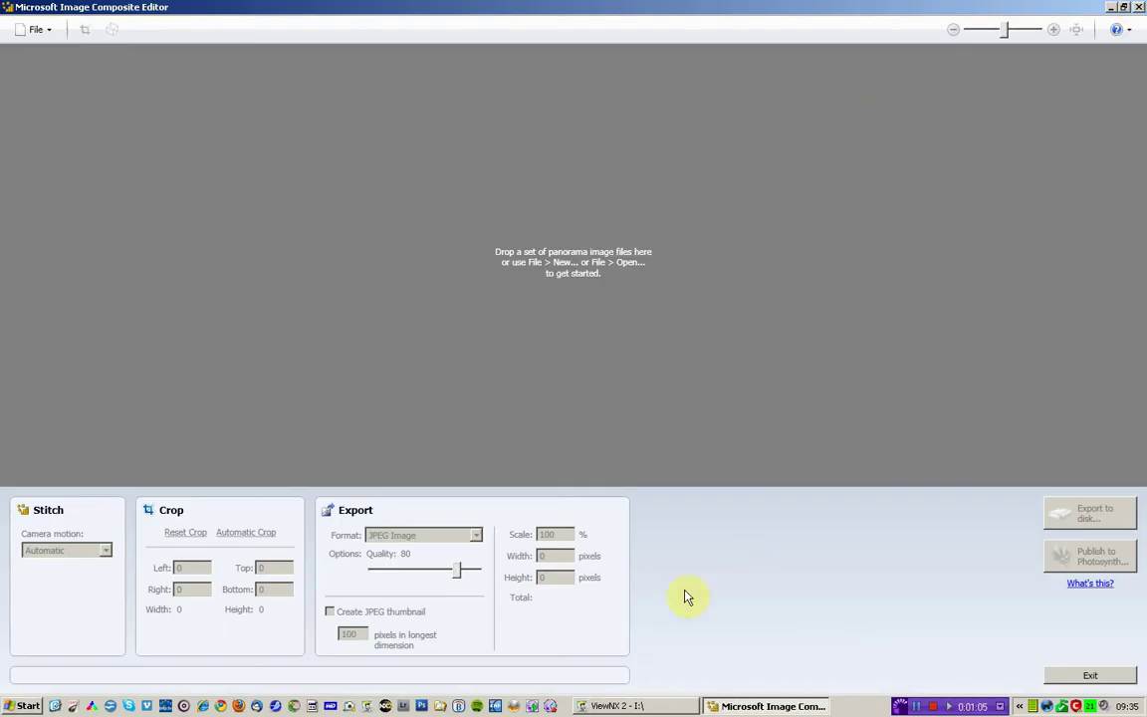
left_click(648, 705)
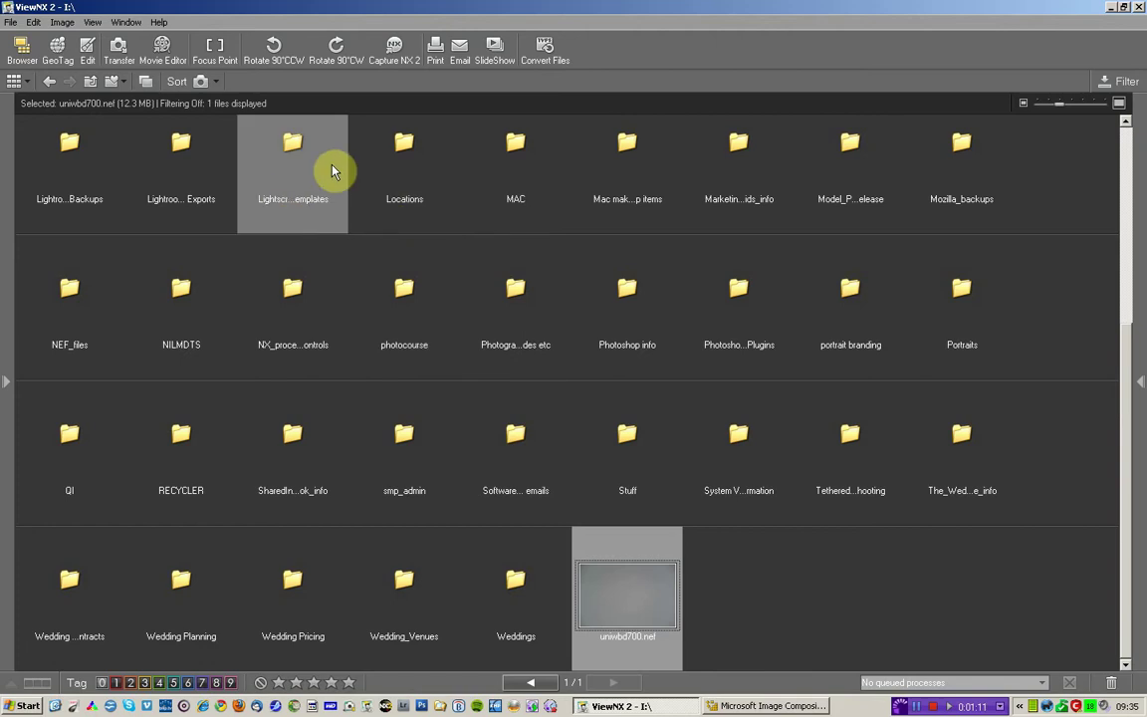
left_click(125, 62)
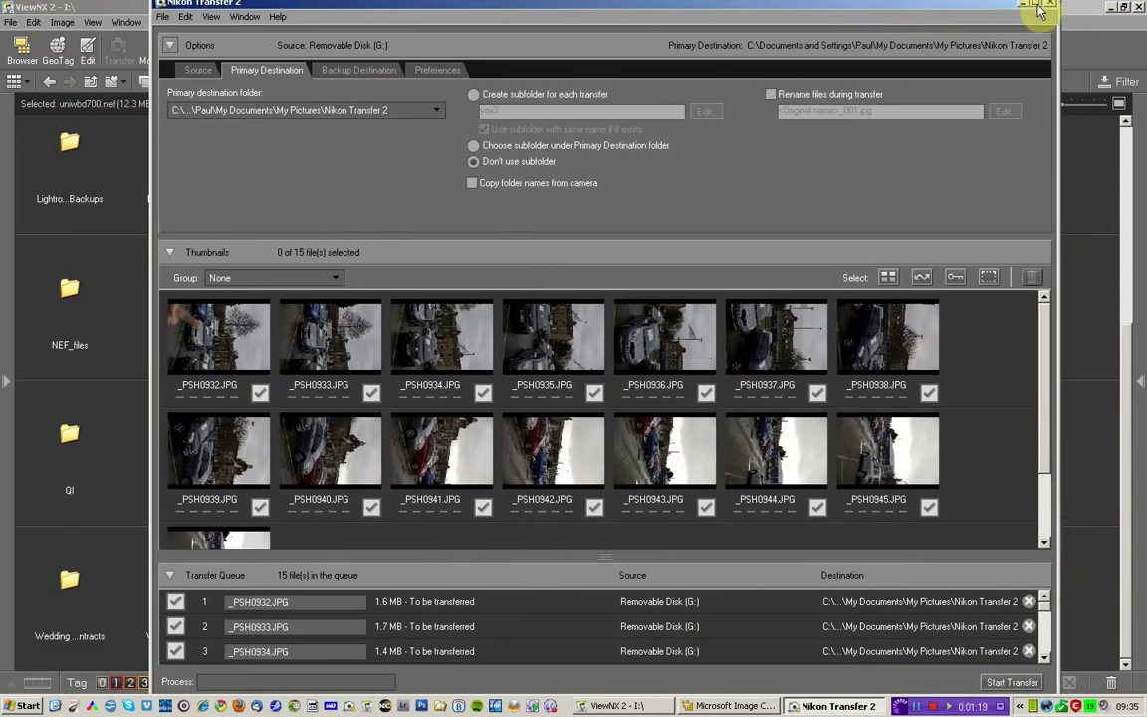
Maximize Nikon Transfer and set the destination to a new Desktop folder named 'stitch'.
left_click(1035, 5)
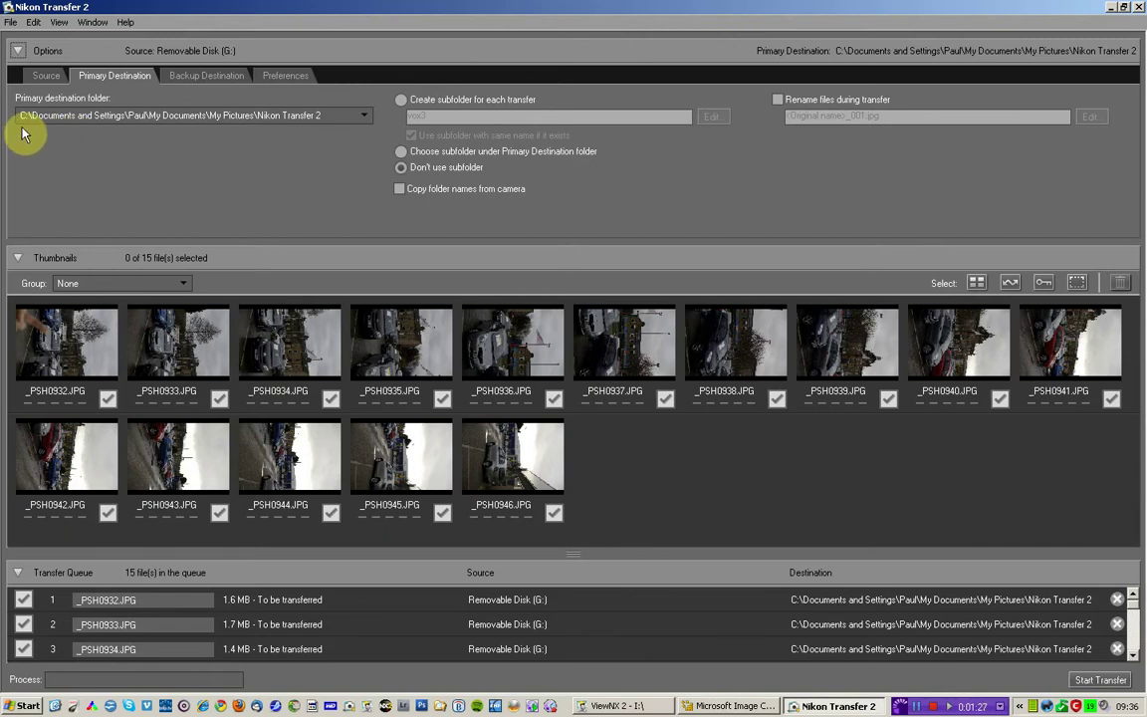
left_click(362, 119)
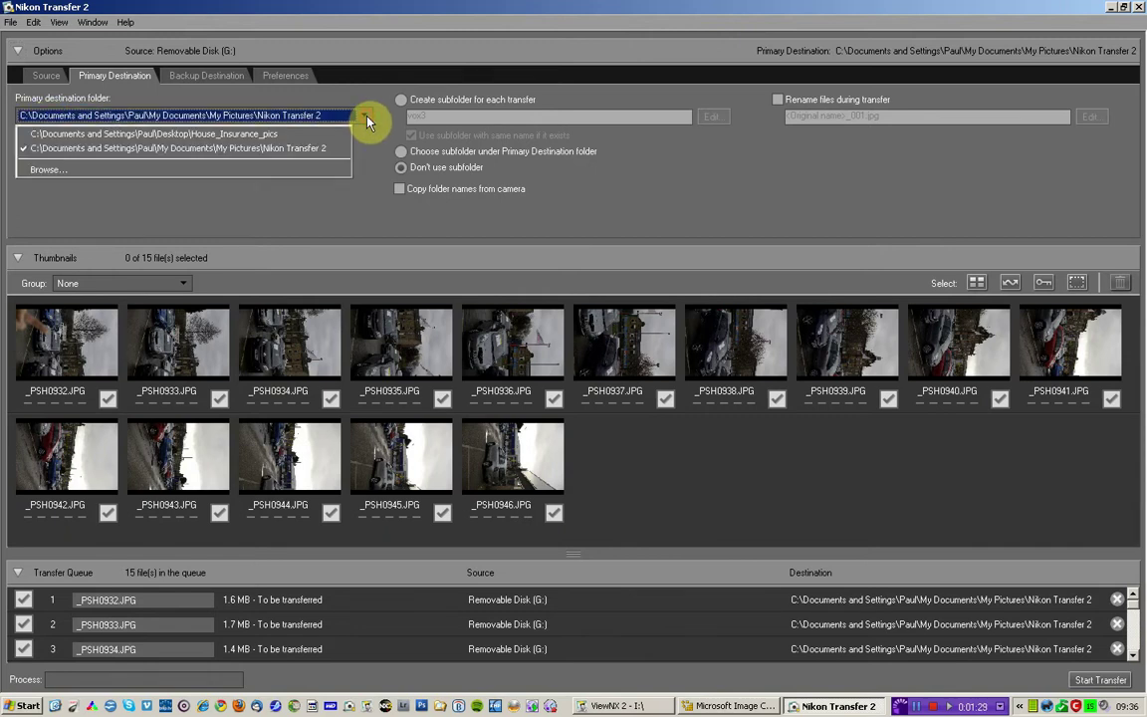
left_click(268, 170)
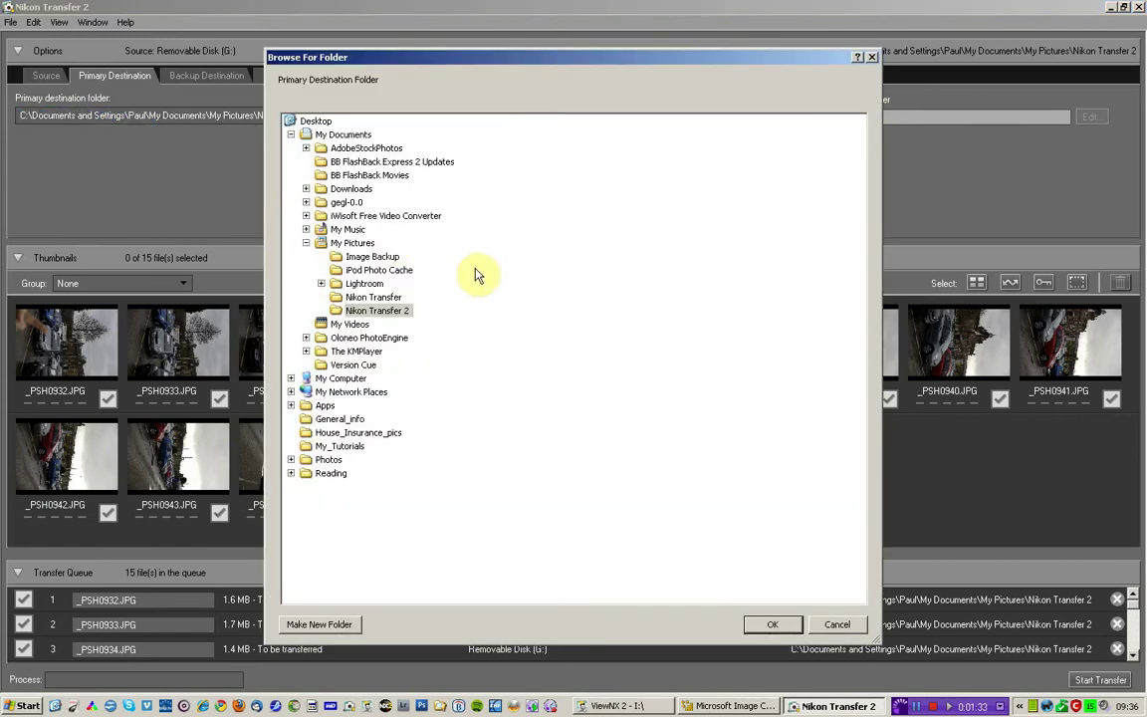
left_click(306, 243)
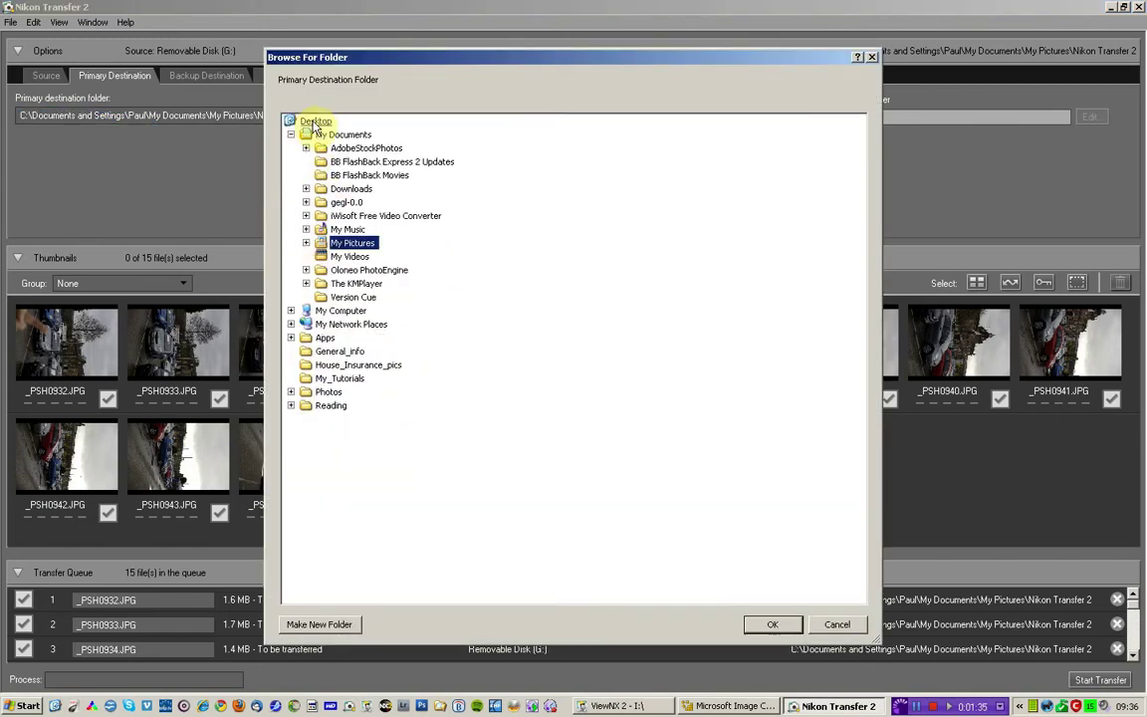
left_click(303, 120)
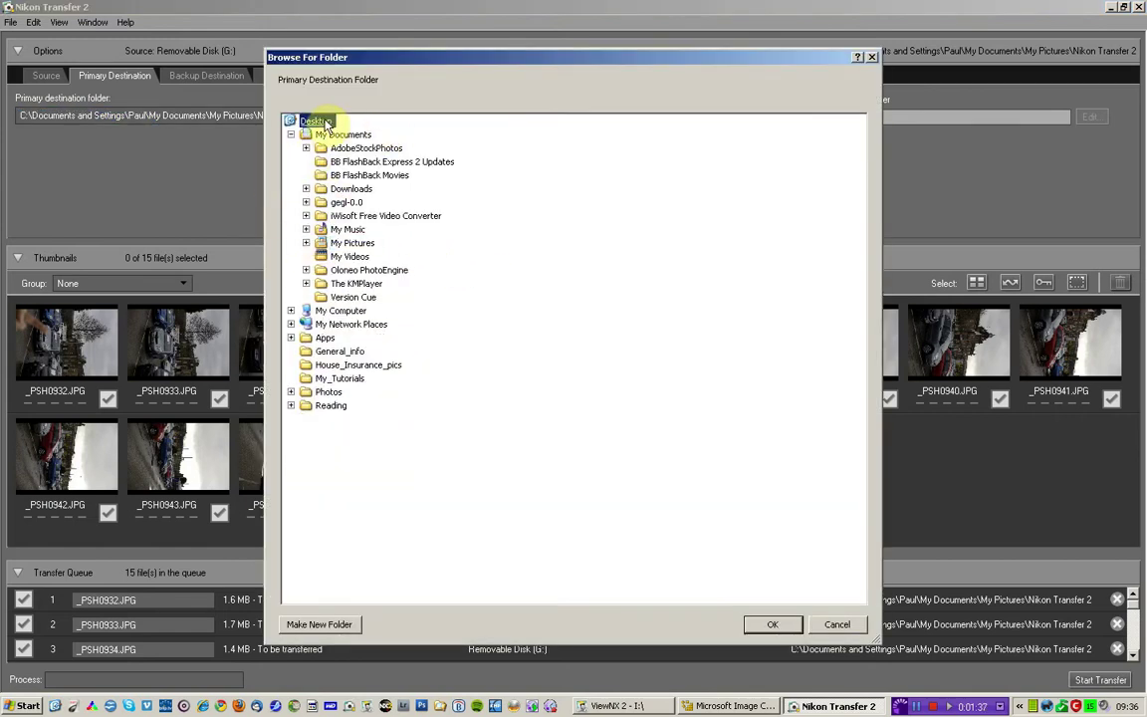
left_click(343, 626)
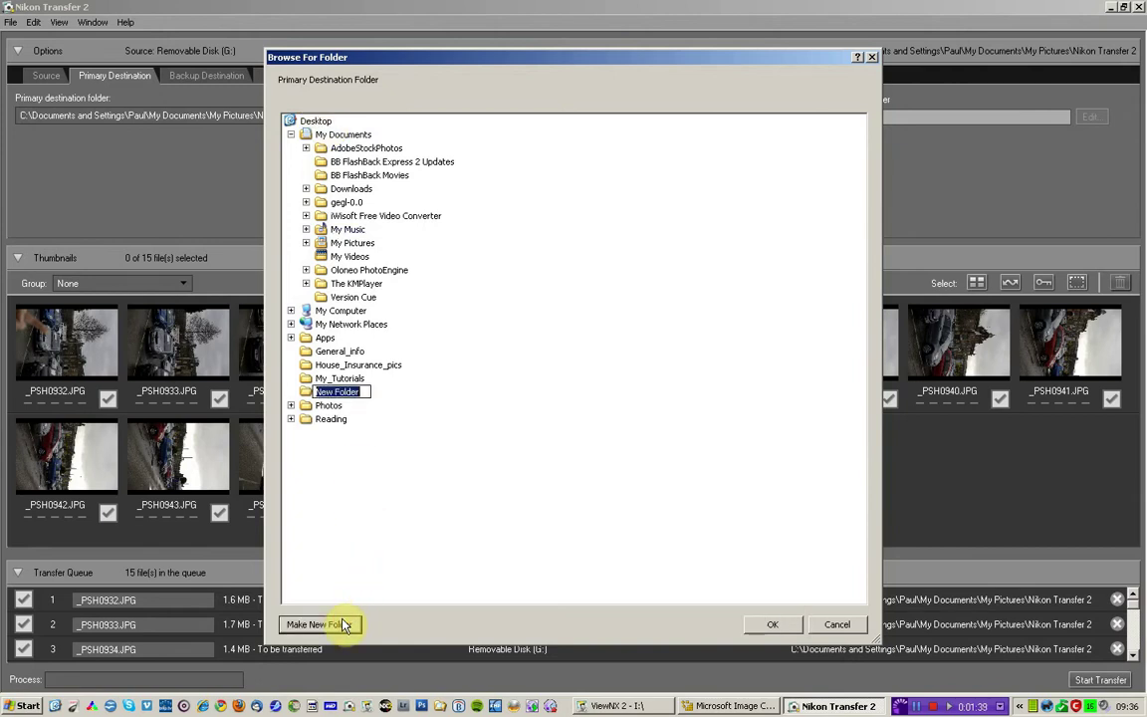
type("stitch")
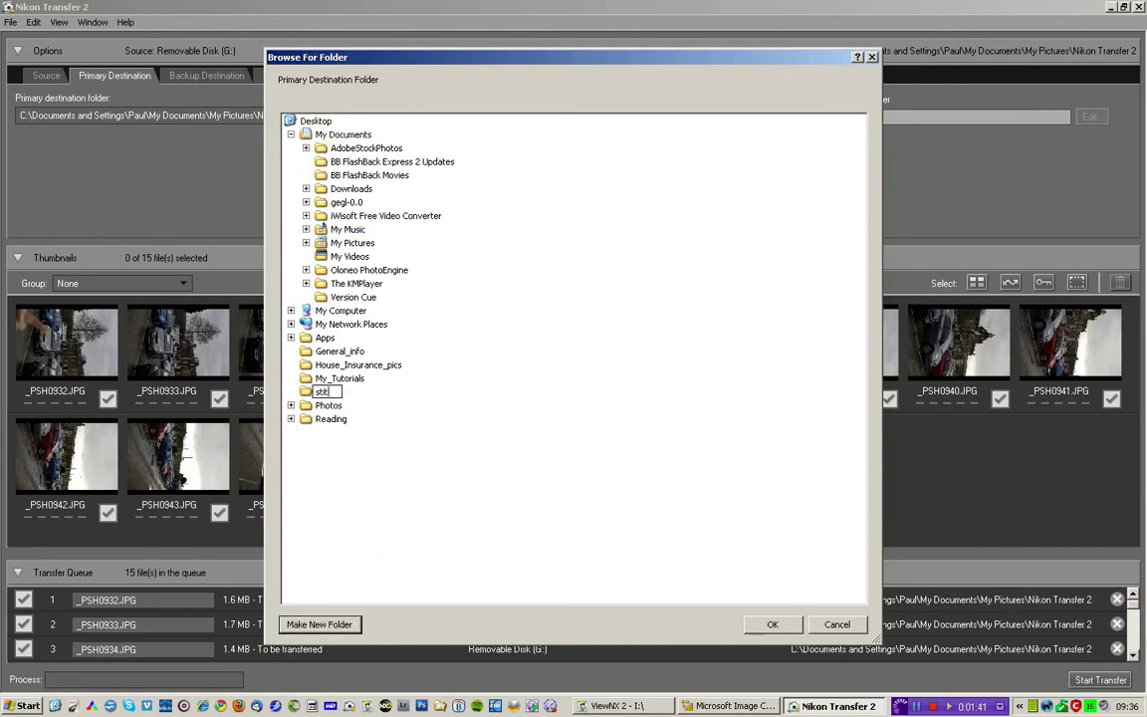
left_click(774, 625)
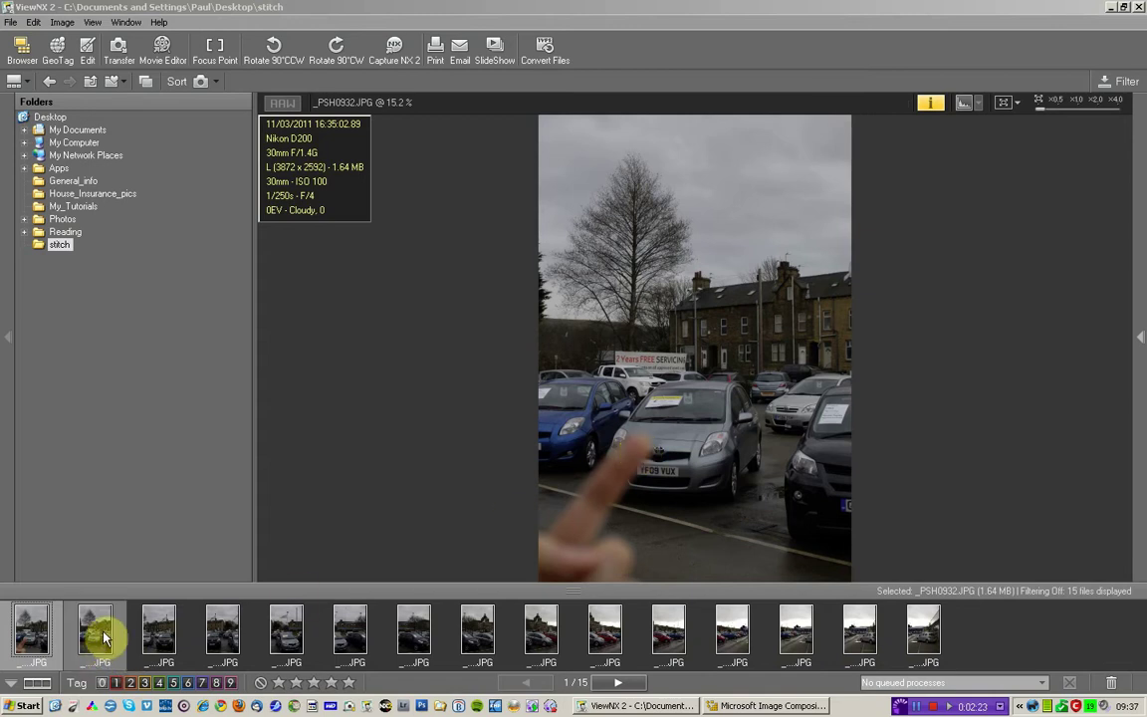
Preview the last photo, _PSH0946, then clear the selection.
left_click(926, 633)
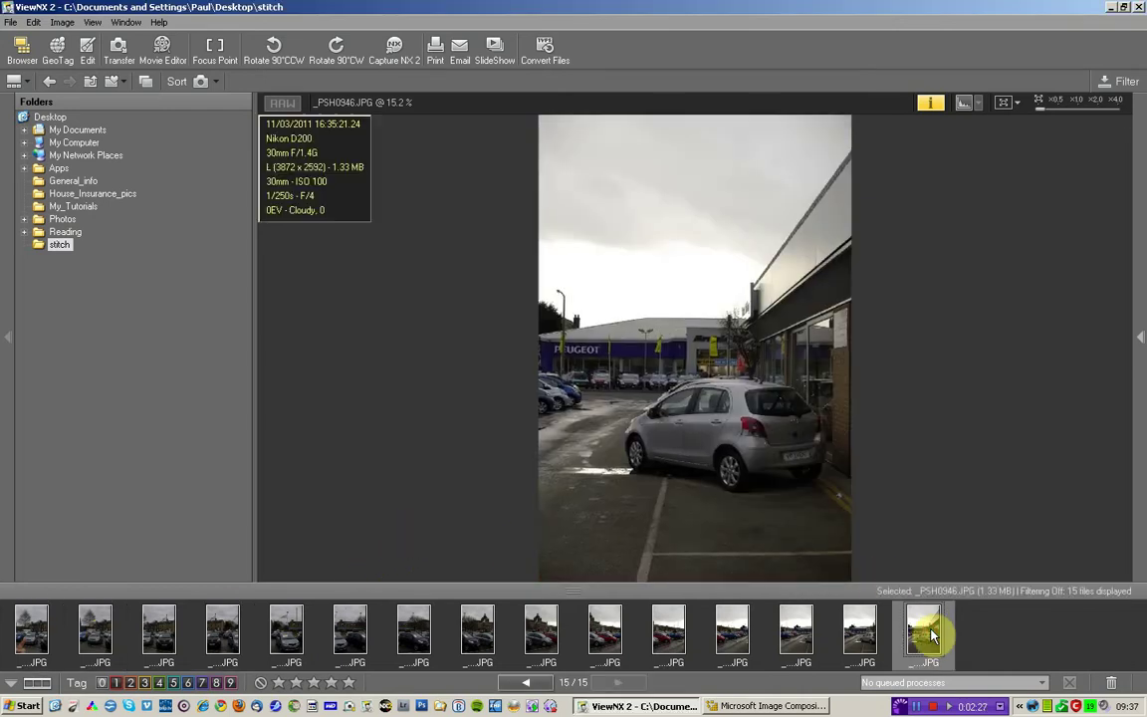
left_click(981, 641)
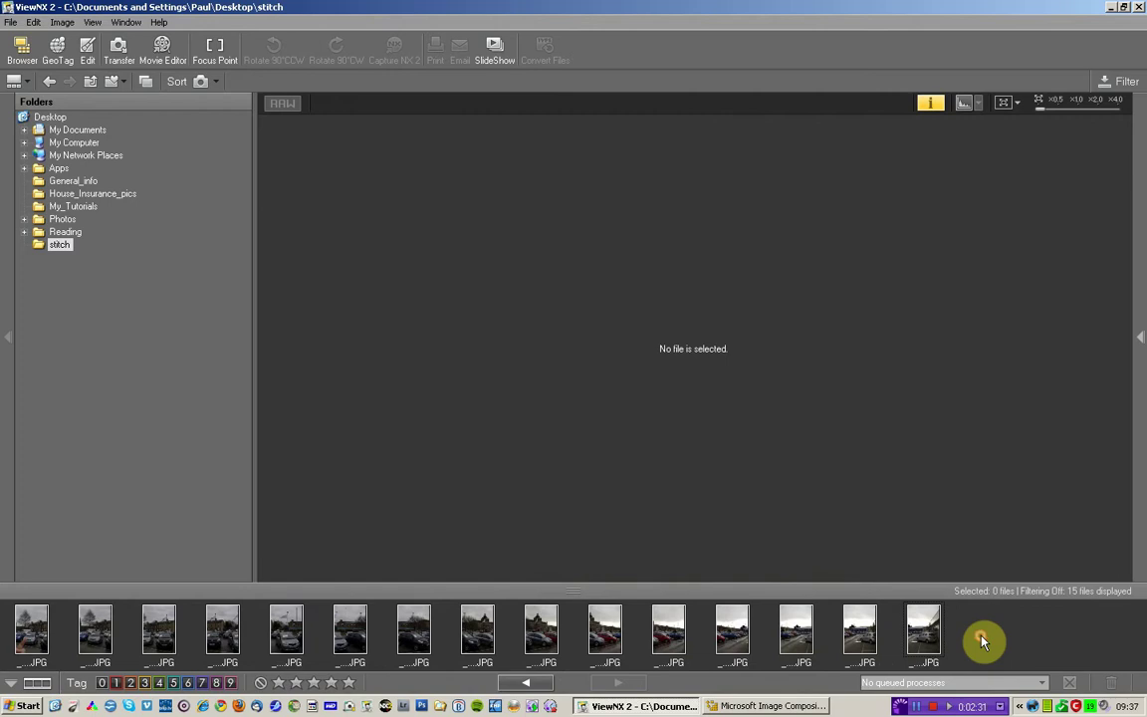
Check _PSH0932, then select the 14 photos _PSH0933 through _PSH0946.
left_click(33, 642)
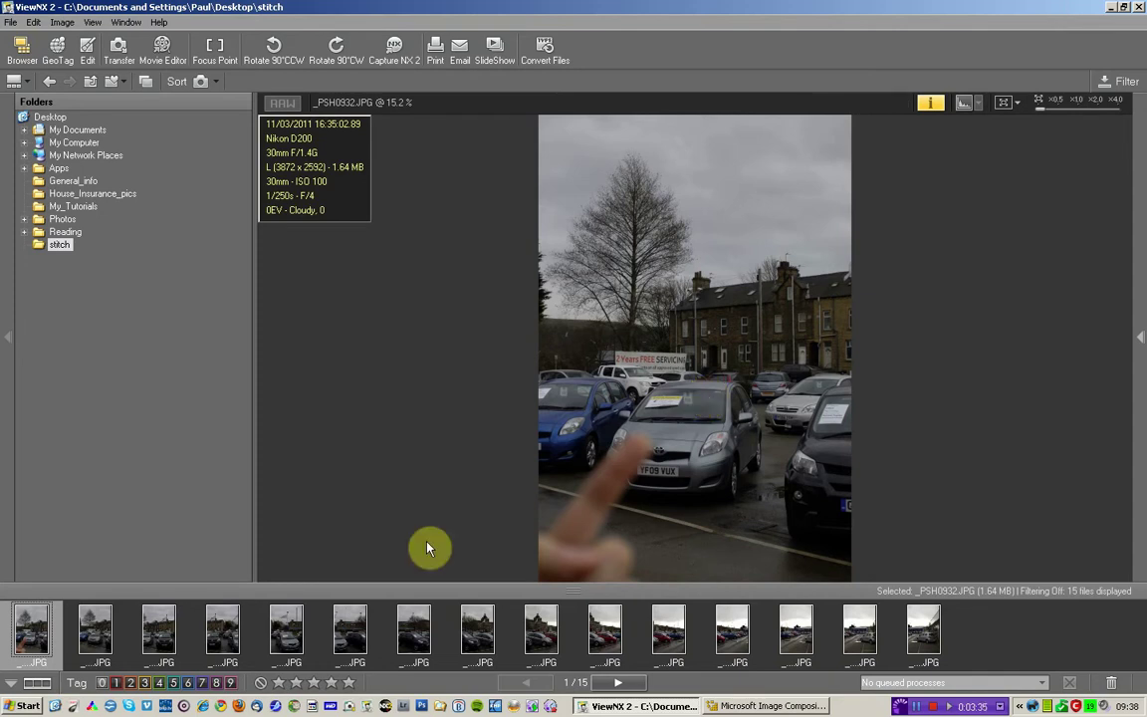
left_click(96, 629)
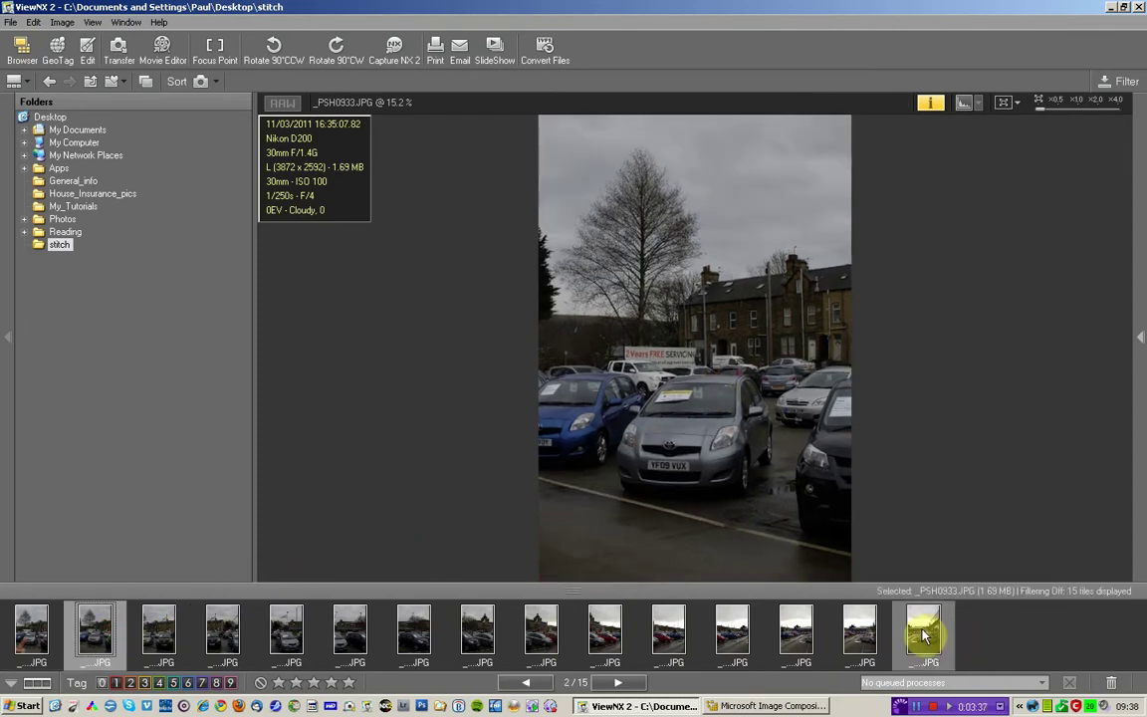
left_click(923, 635, "shift")
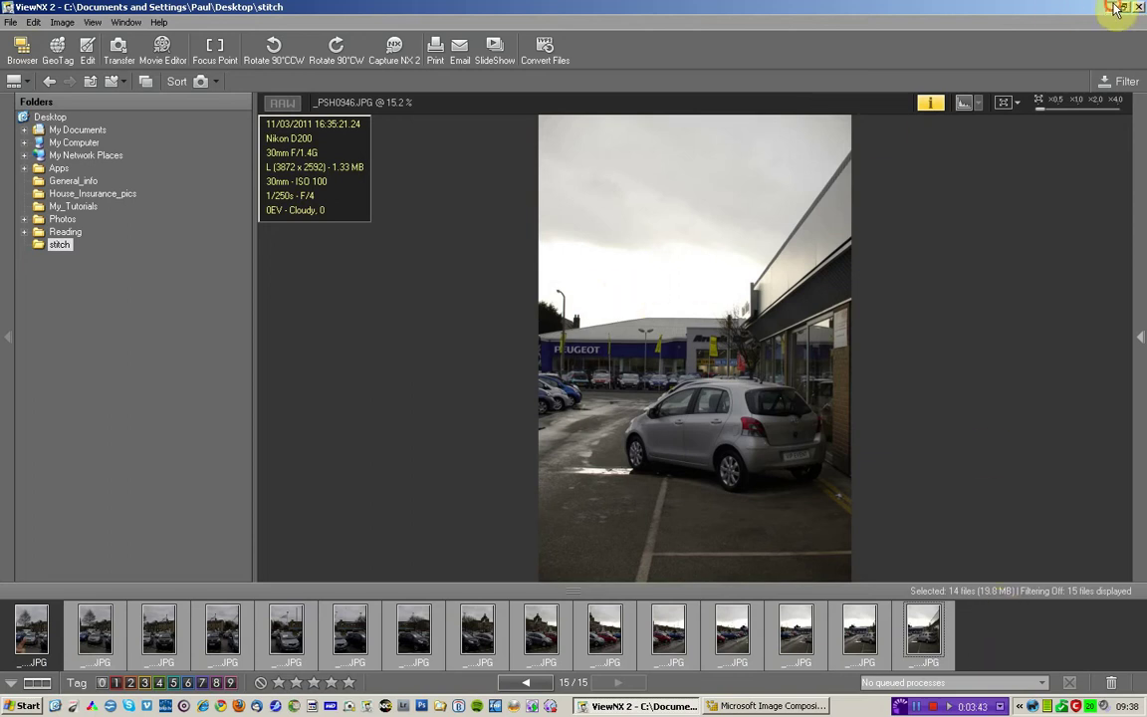
Switch to Image Composite Editor, restore its window and open the Desktop stitch folder beside it.
key("alt+Tab")
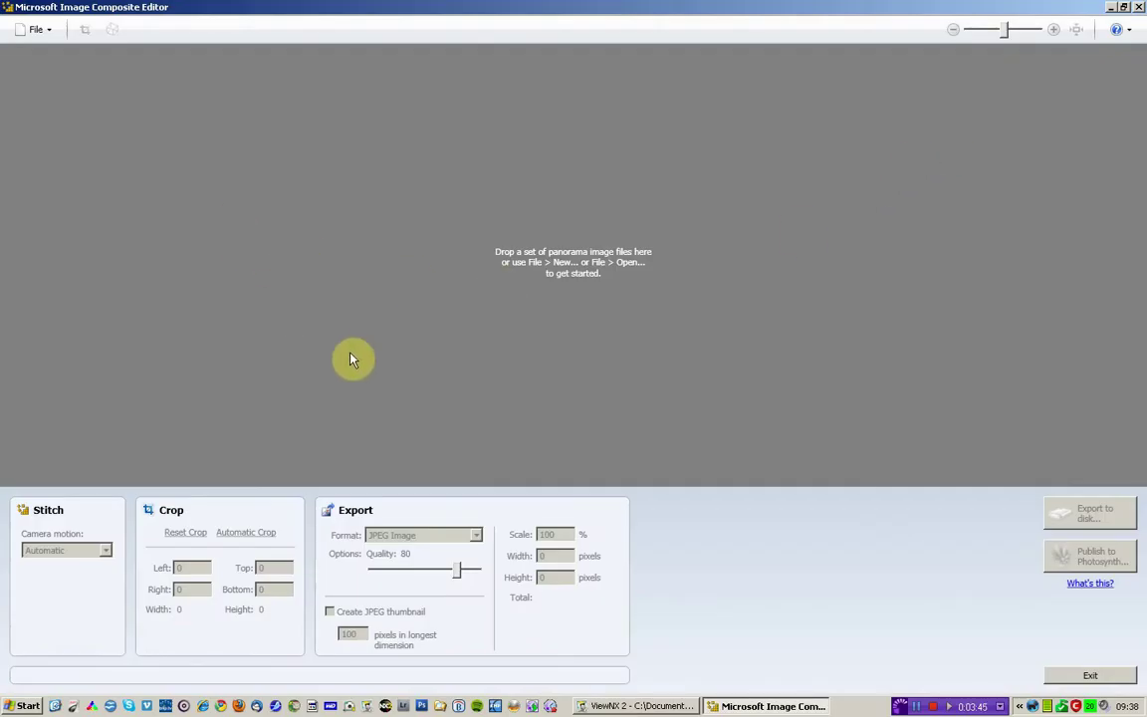
left_click(1124, 8)
left_click_drag(742, 53, 836, 21)
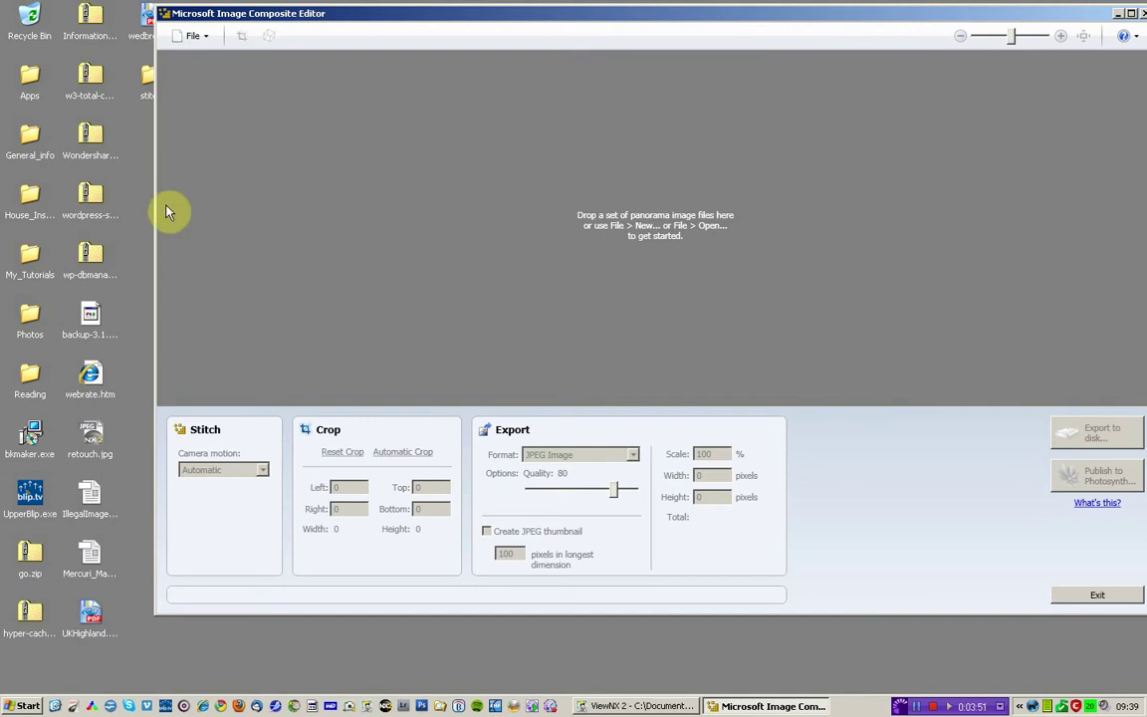
double_click(147, 88)
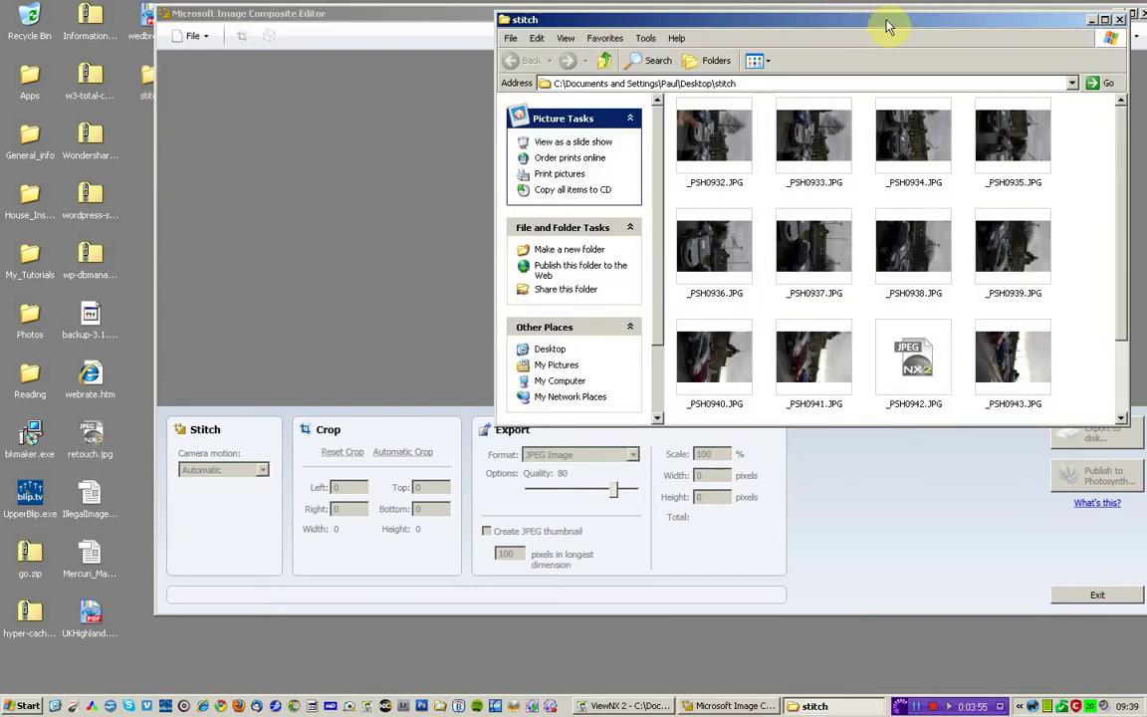
left_click_drag(889, 27, 423, 304)
Select _PSH0933 through _PSH0946 and drop them into Image Composite Editor.
left_click(256, 431)
left_click(358, 418)
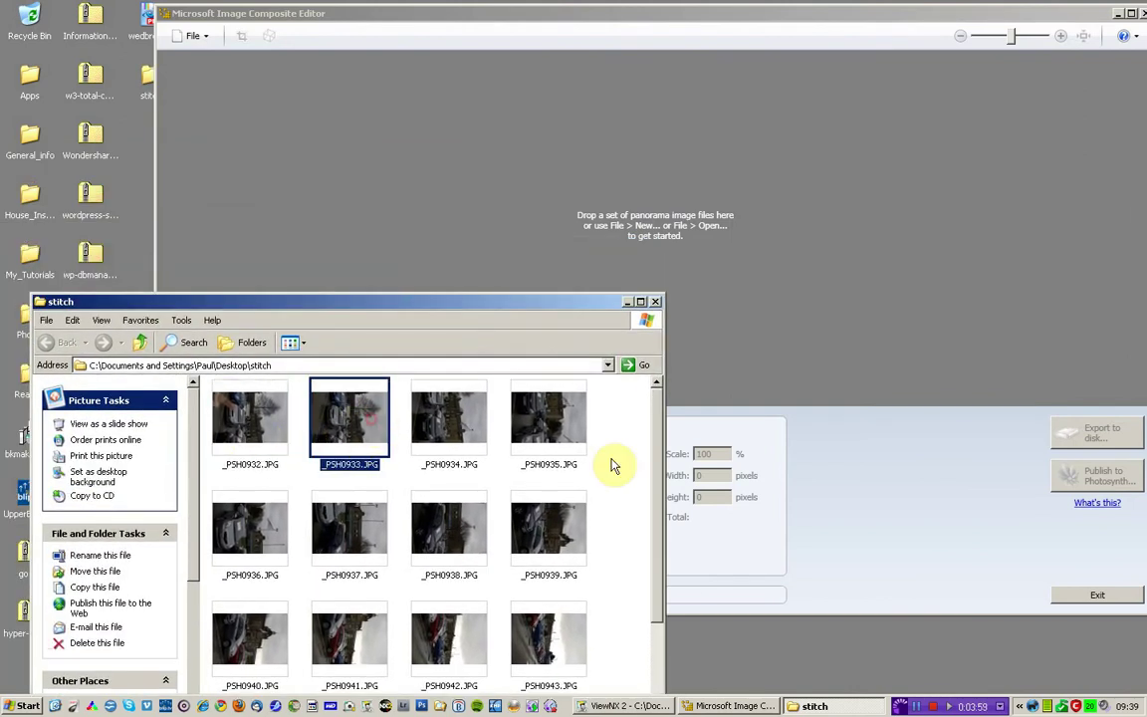
left_click_drag(655, 461, 629, 600)
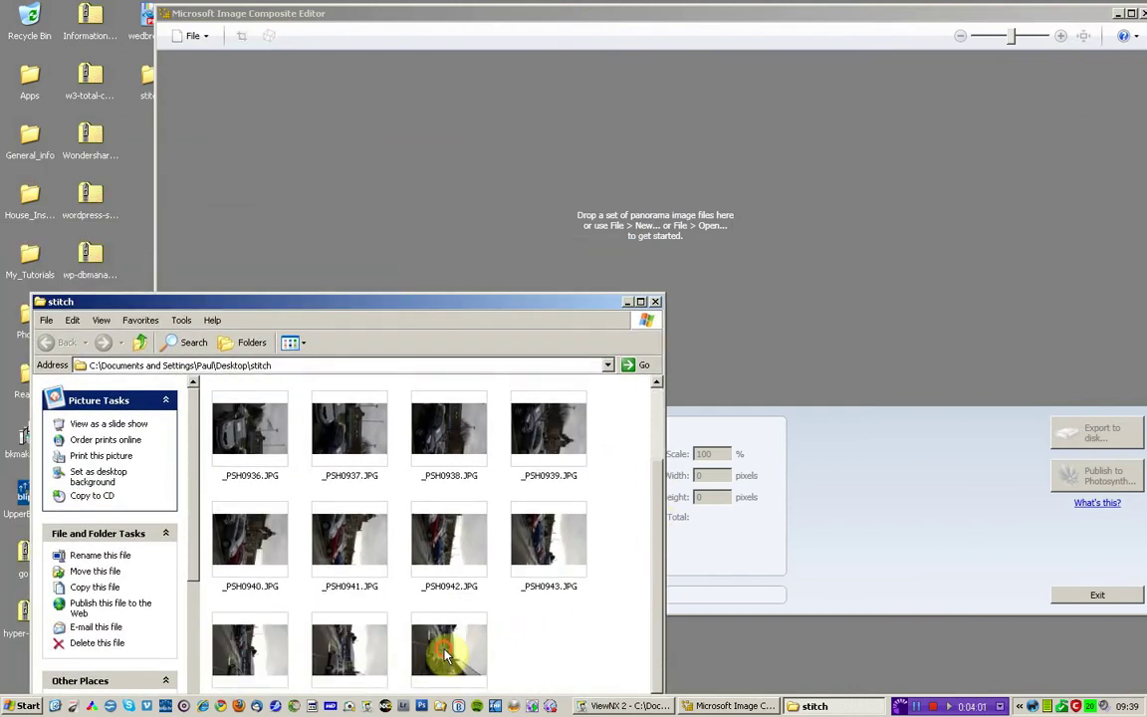
left_click(445, 652, "shift")
left_click_drag(342, 429, 361, 416)
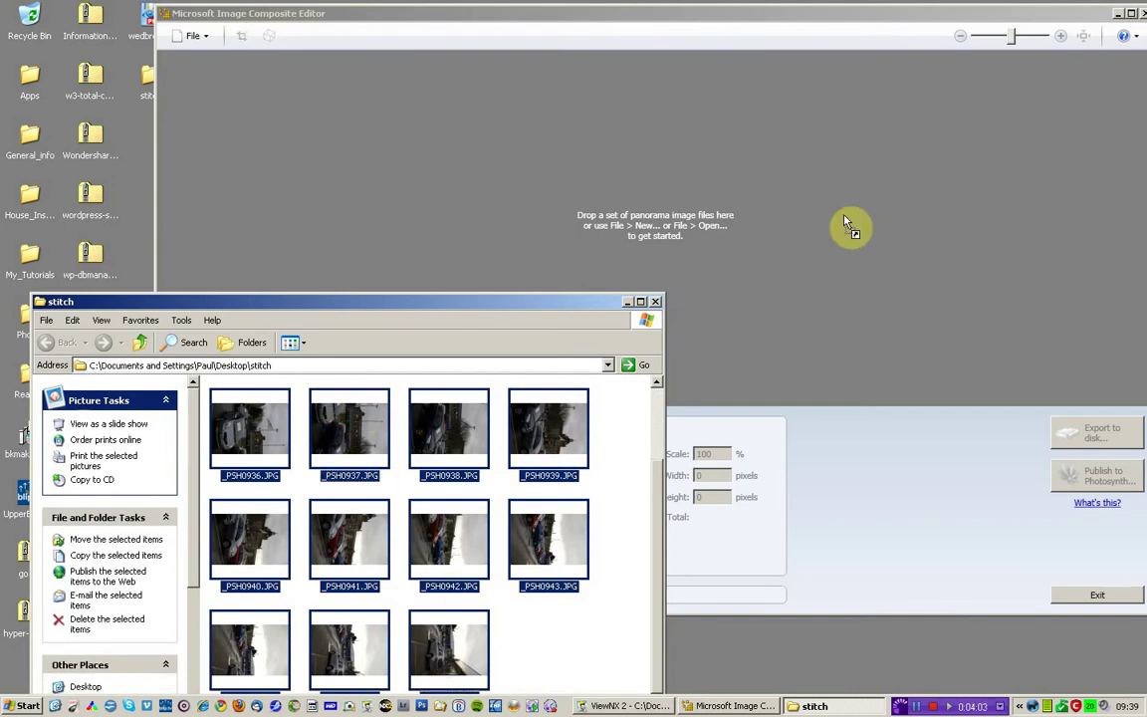
left_click_drag(737, 218, 737, 218)
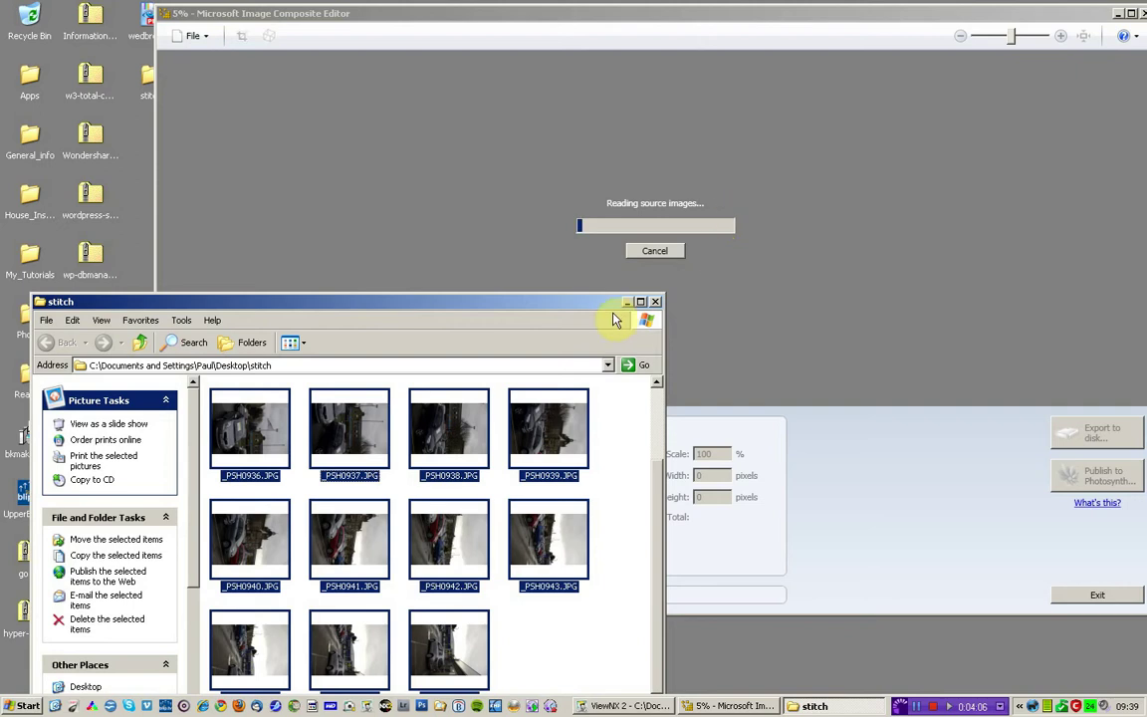
left_click(656, 301)
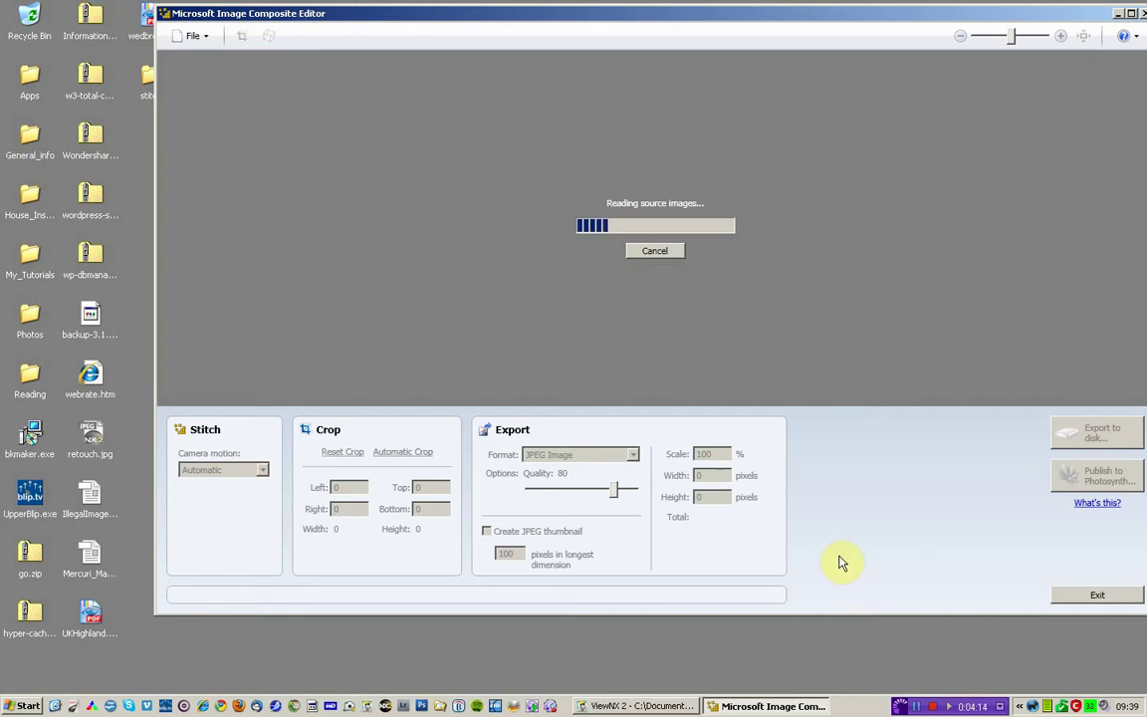
left_click(1131, 13)
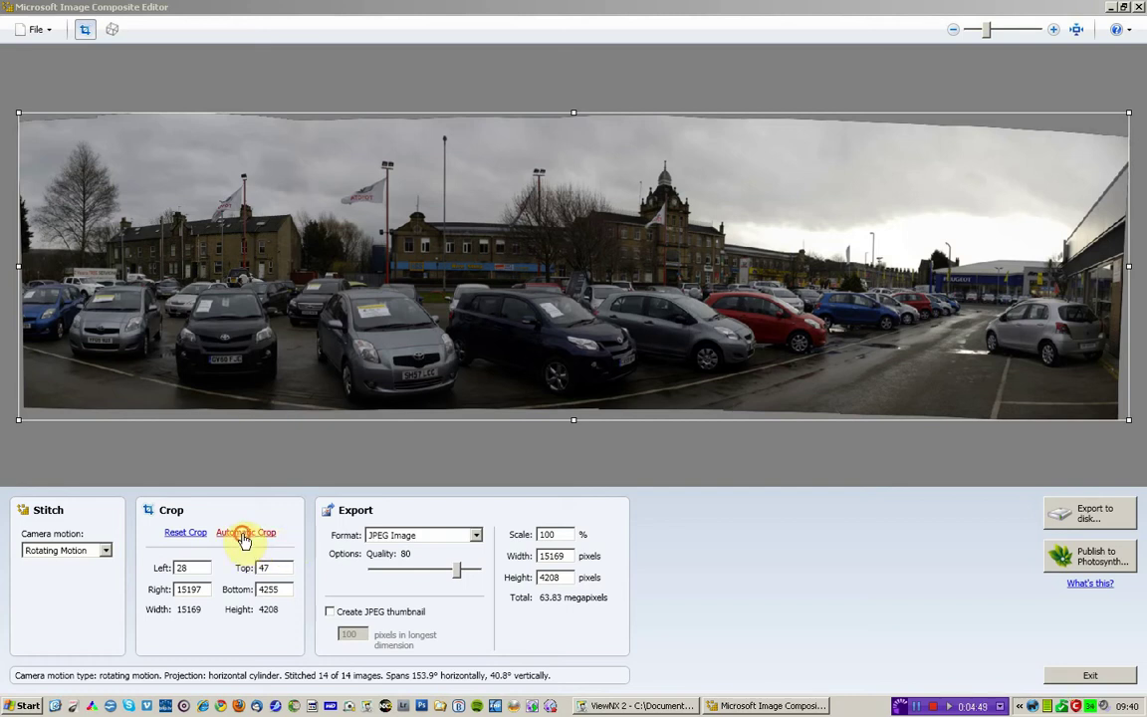
Apply Automatic Crop to 14897 × 3701 and set JPEG export quality to 100.
left_click(245, 538)
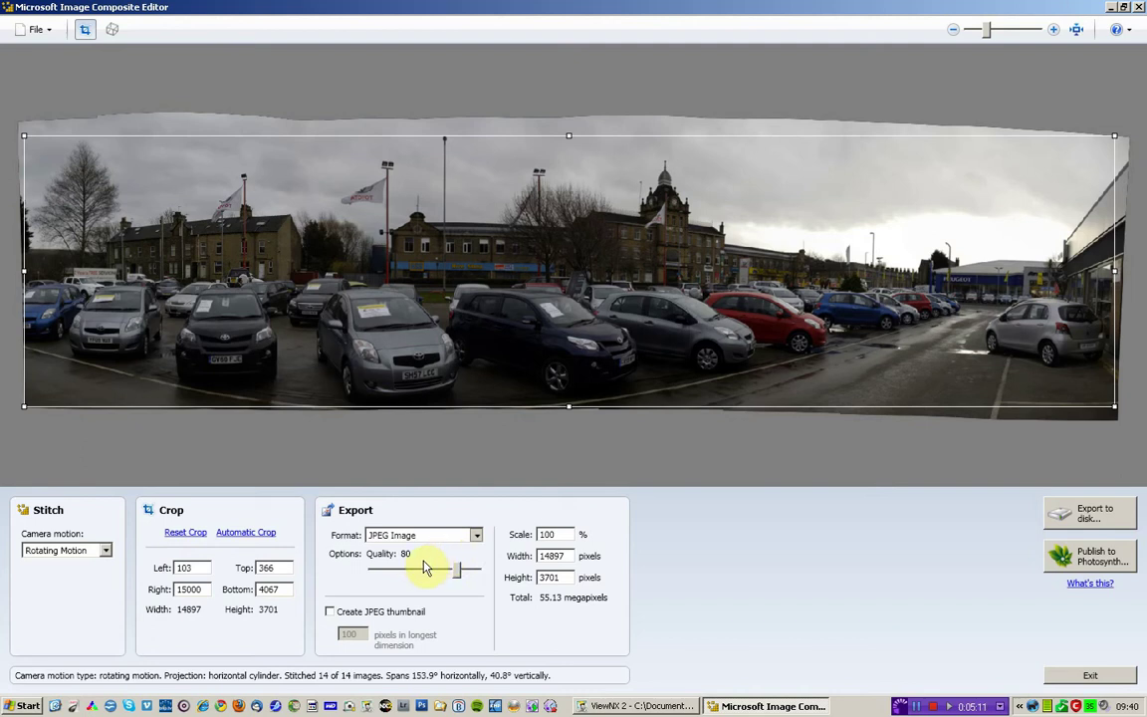
left_click(478, 539)
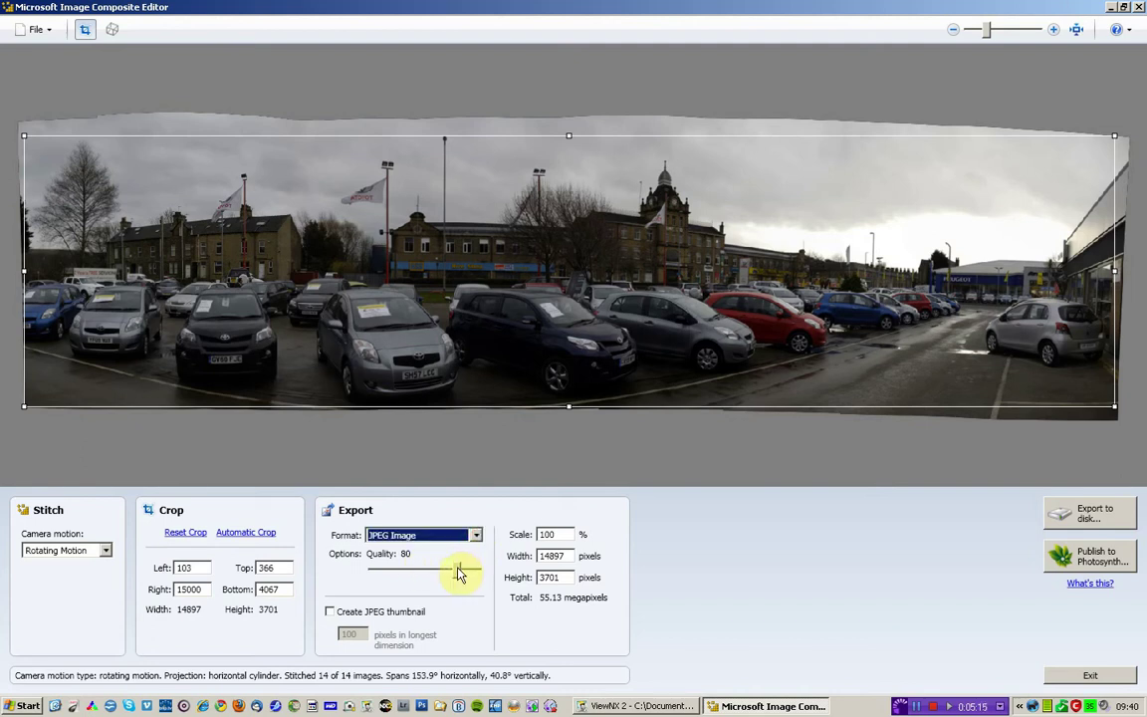
left_click_drag(459, 575, 479, 574)
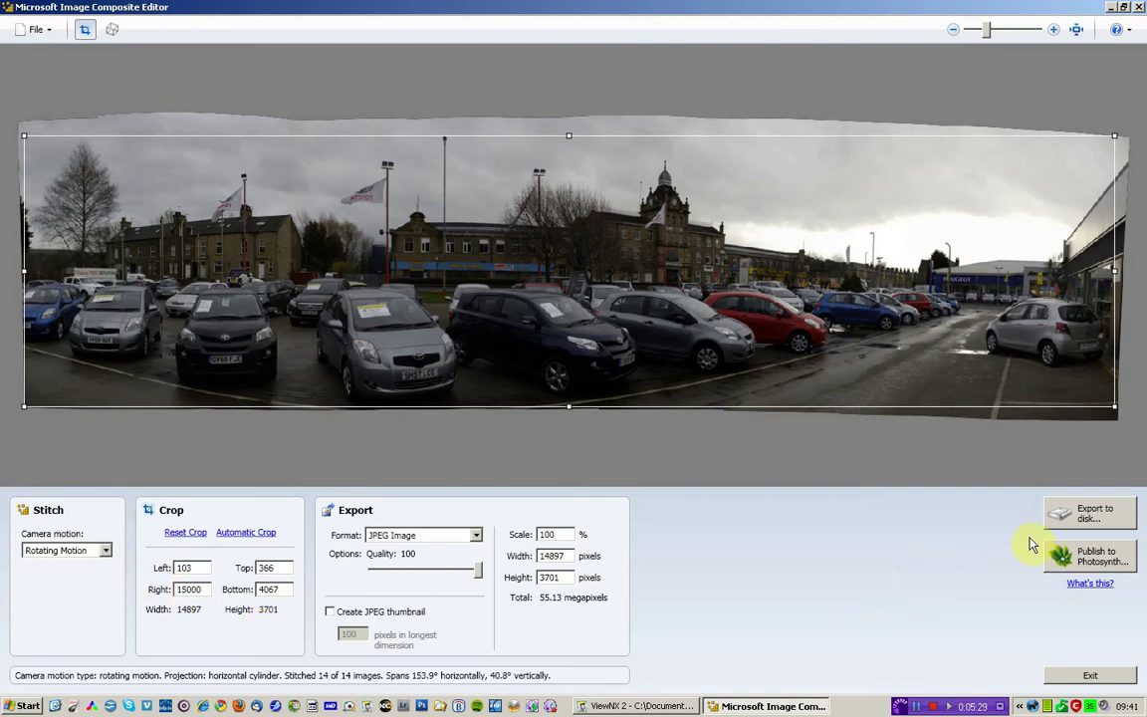
Export the panorama as _PSH0937_stitch.jpg into the Desktop stitch folder.
left_click(1095, 513)
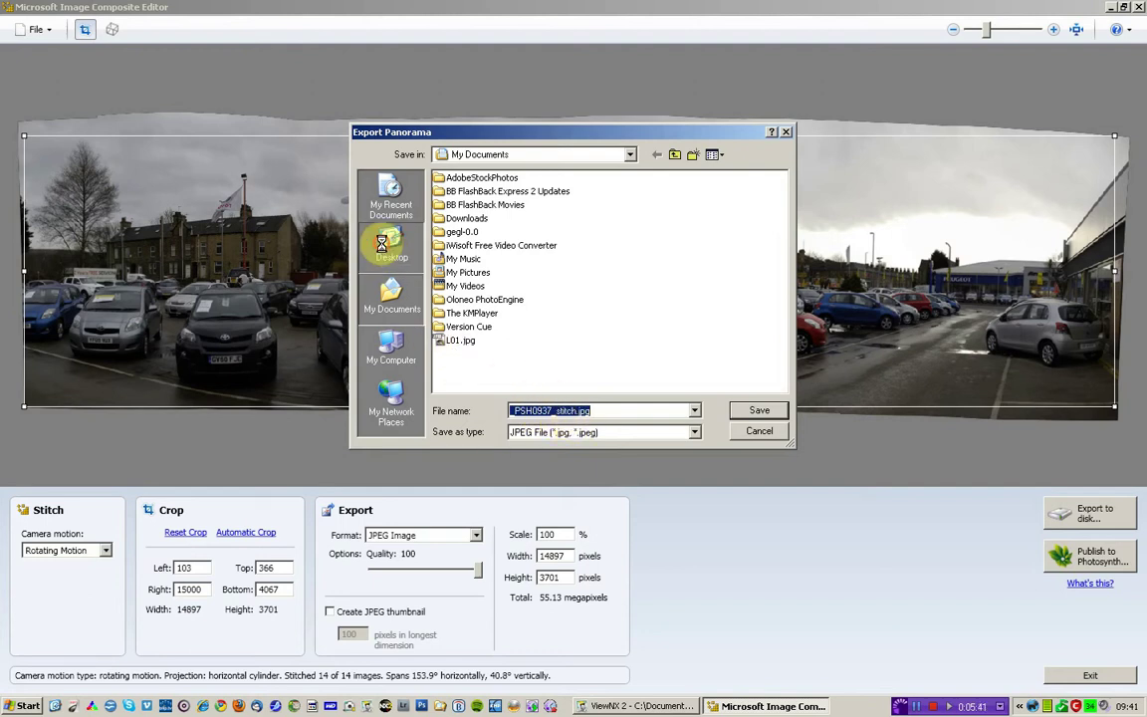
left_click(383, 244)
left_click(458, 299)
double_click(458, 301)
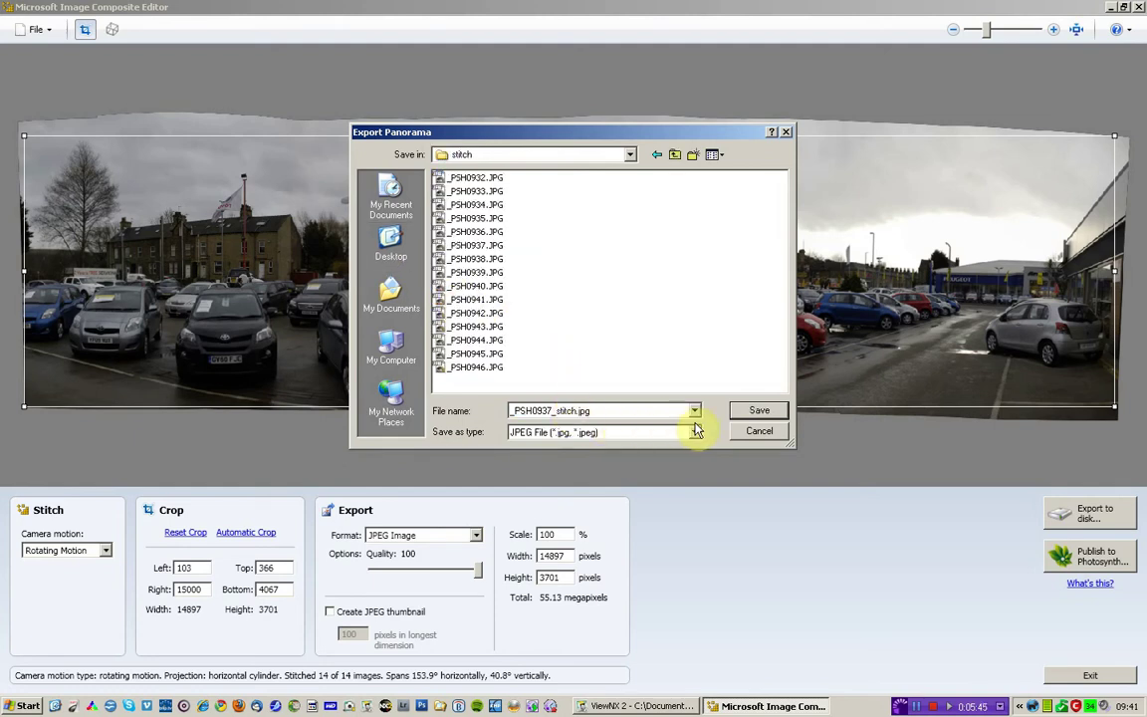
left_click(756, 411)
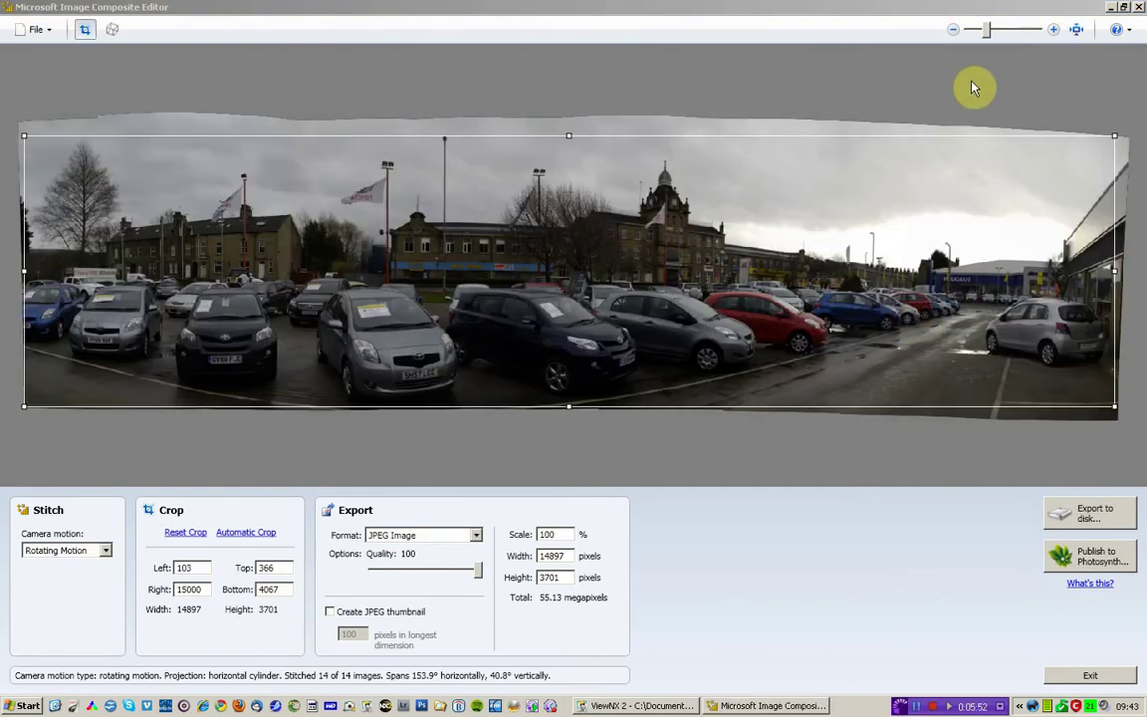
Discard the ICE project and display _PSH0937_stitch.jpg in ViewNX 2 with the Folders panel hidden.
left_click(1138, 7)
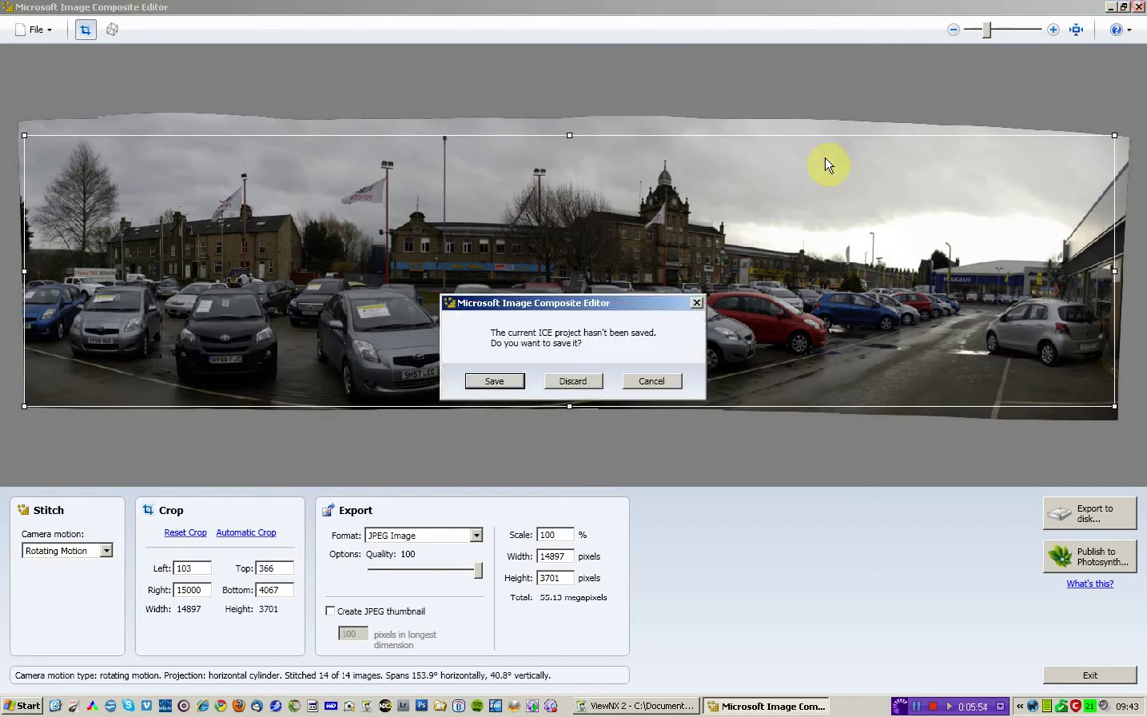
left_click(566, 383)
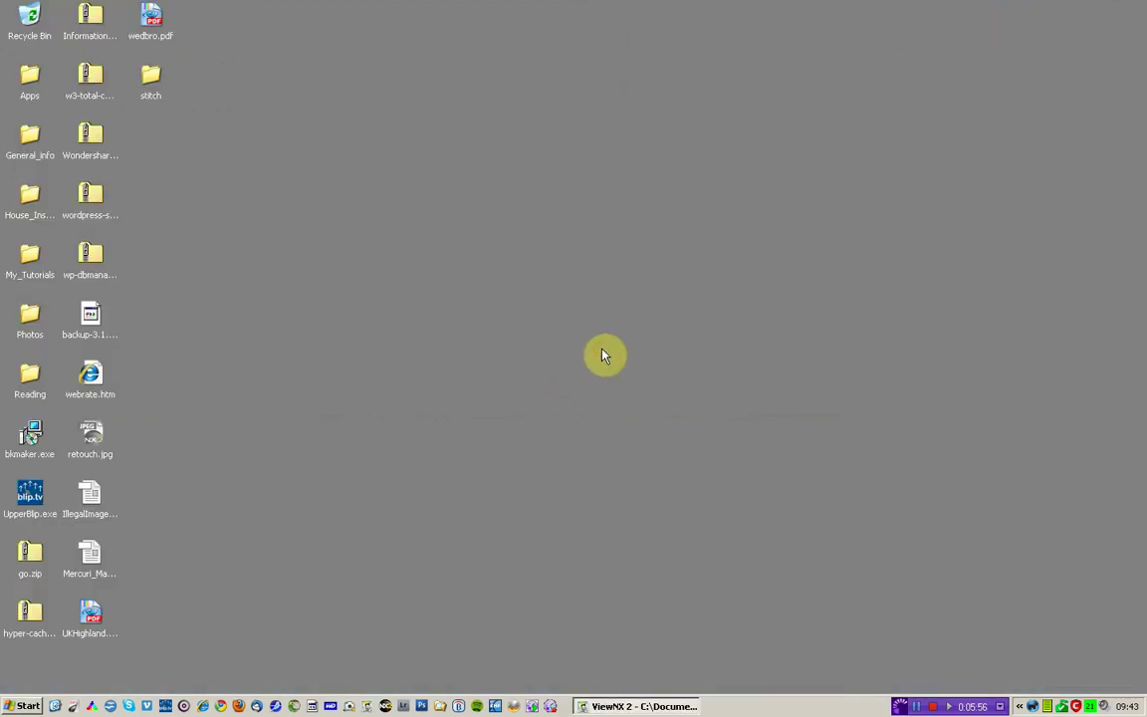
left_click(633, 702)
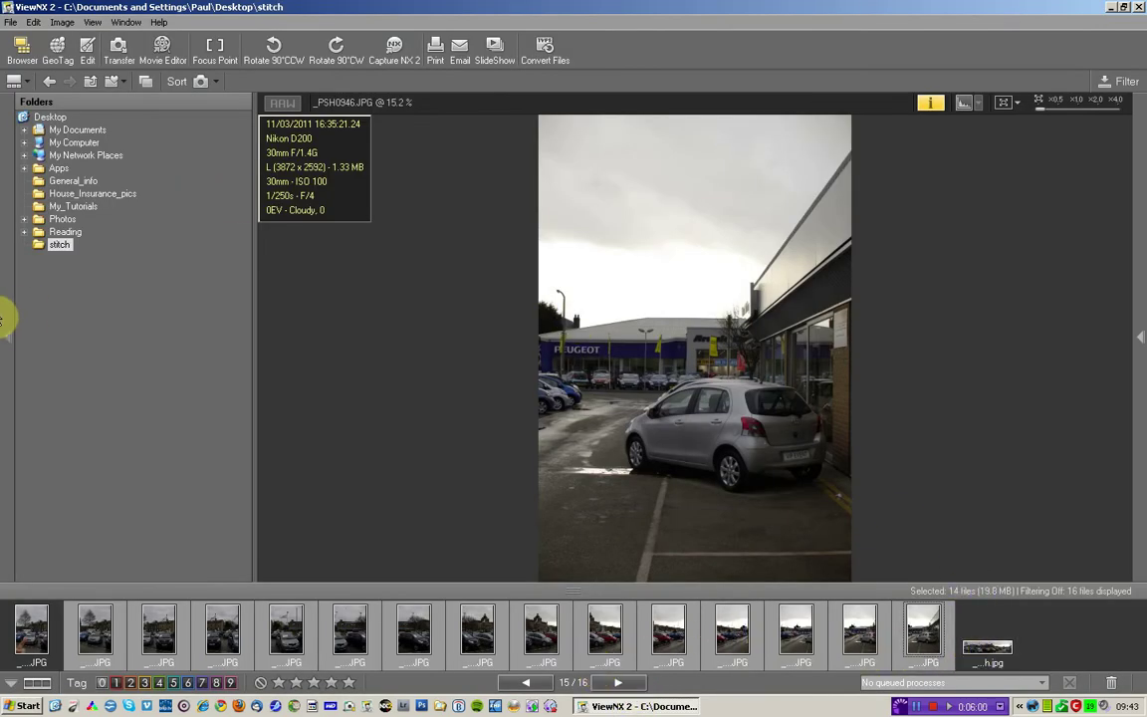
left_click(6, 334)
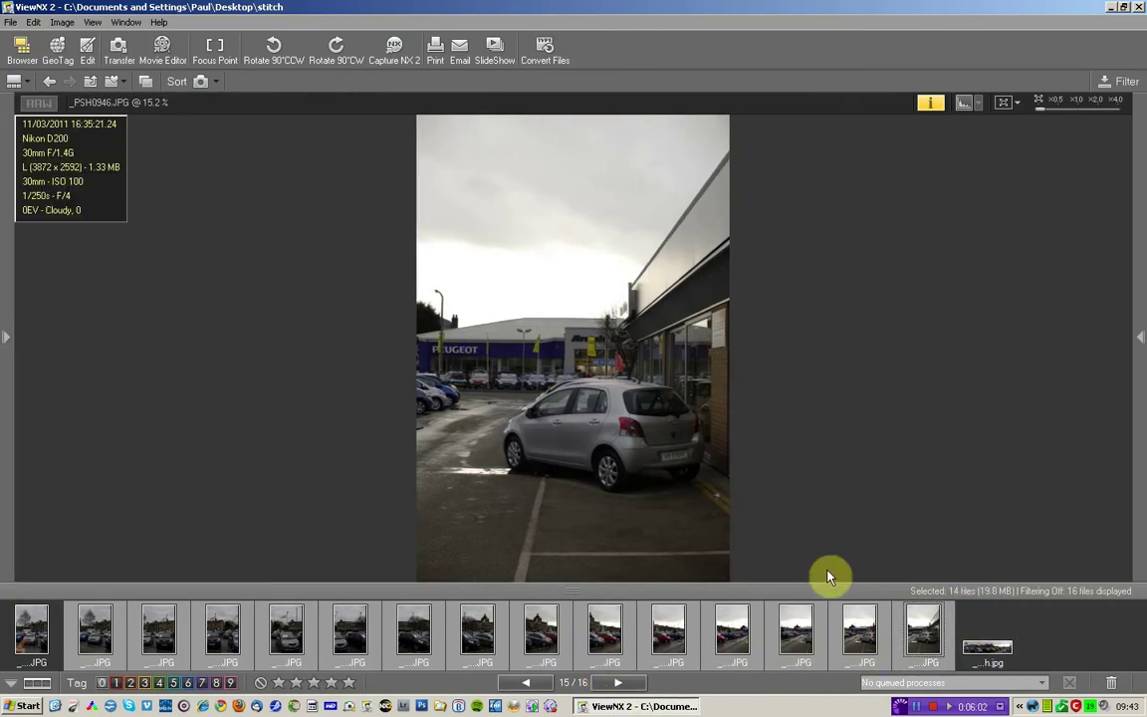
left_click(1001, 654)
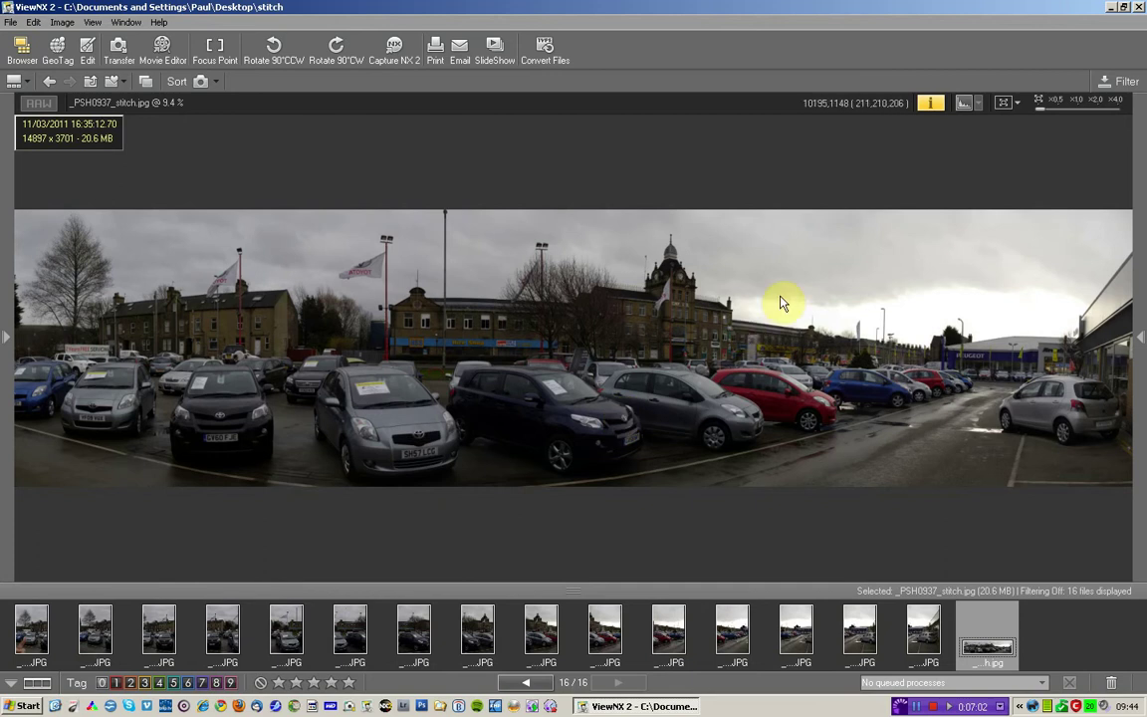
Zoom the panorama to 100% and pan across it to check detail.
left_click(1084, 316)
left_click(996, 330)
left_click_drag(998, 334, 597, 378)
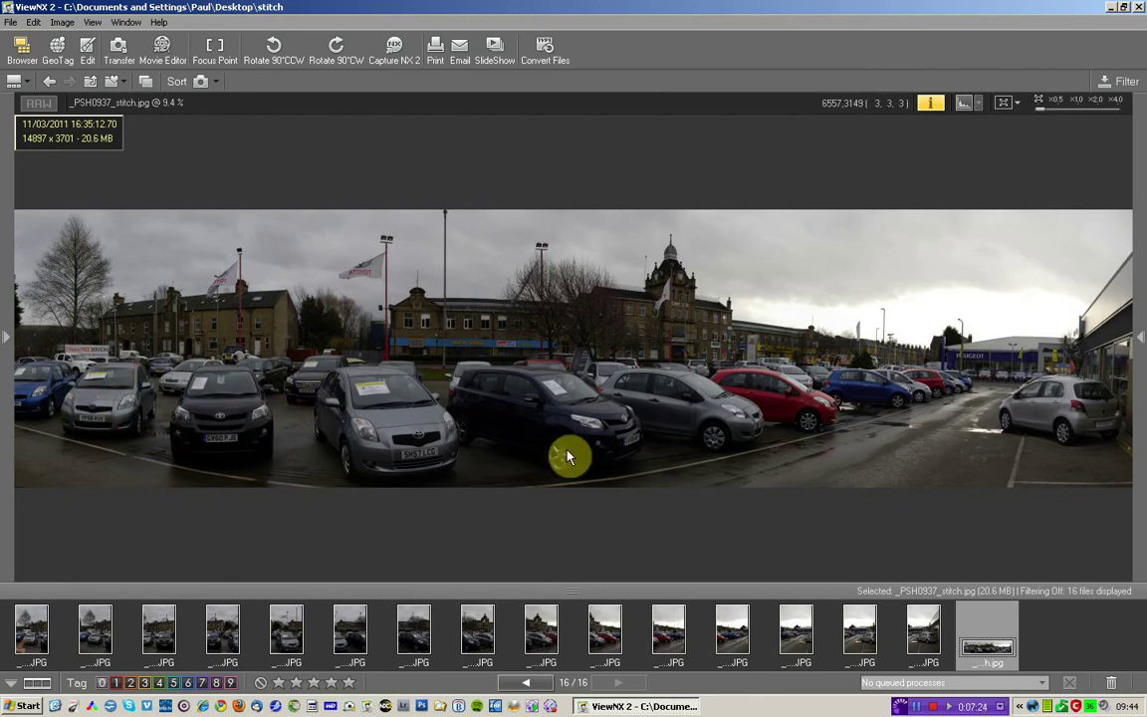
Raise Shadow Protection on _PSH0937_stitch.jpg from 0 to 37 in the Adjustments panel.
left_click(1140, 337)
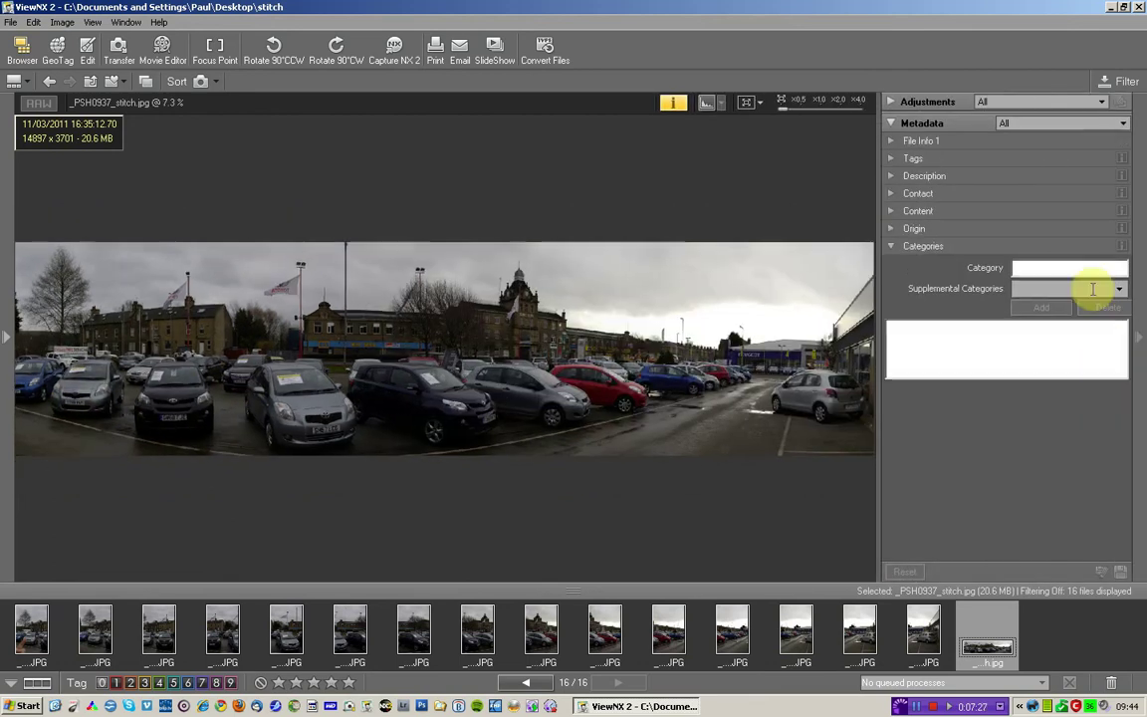
left_click(896, 105)
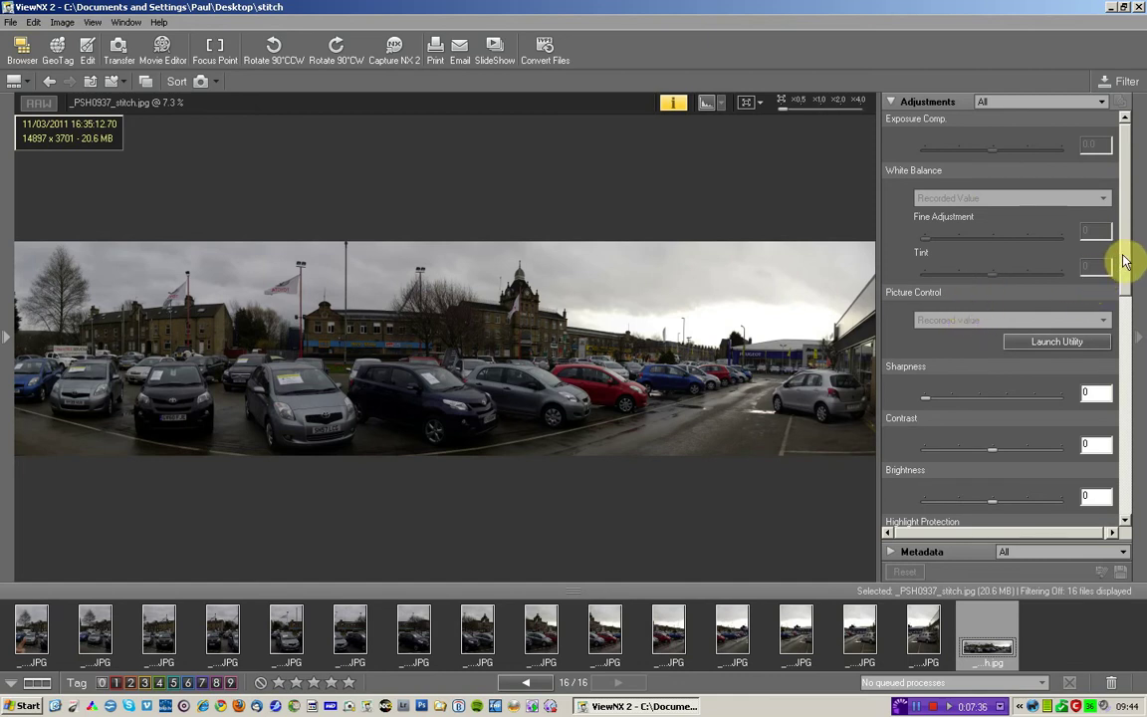
left_click_drag(1123, 262, 1123, 322)
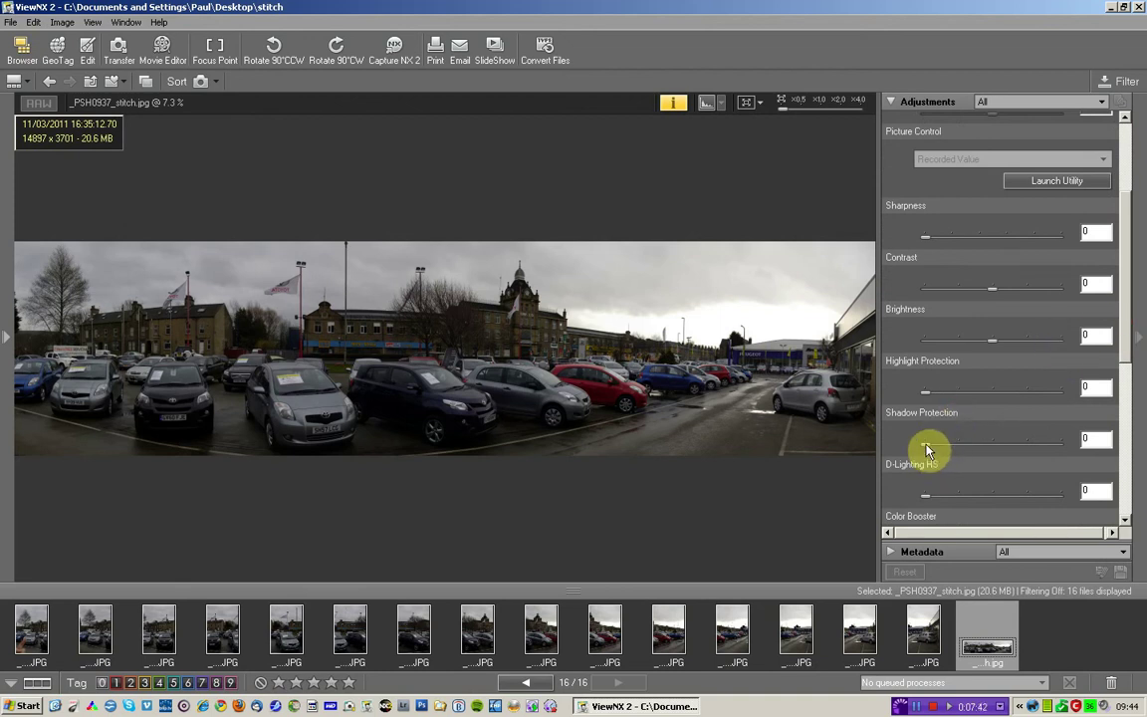
left_click_drag(926, 450, 981, 450)
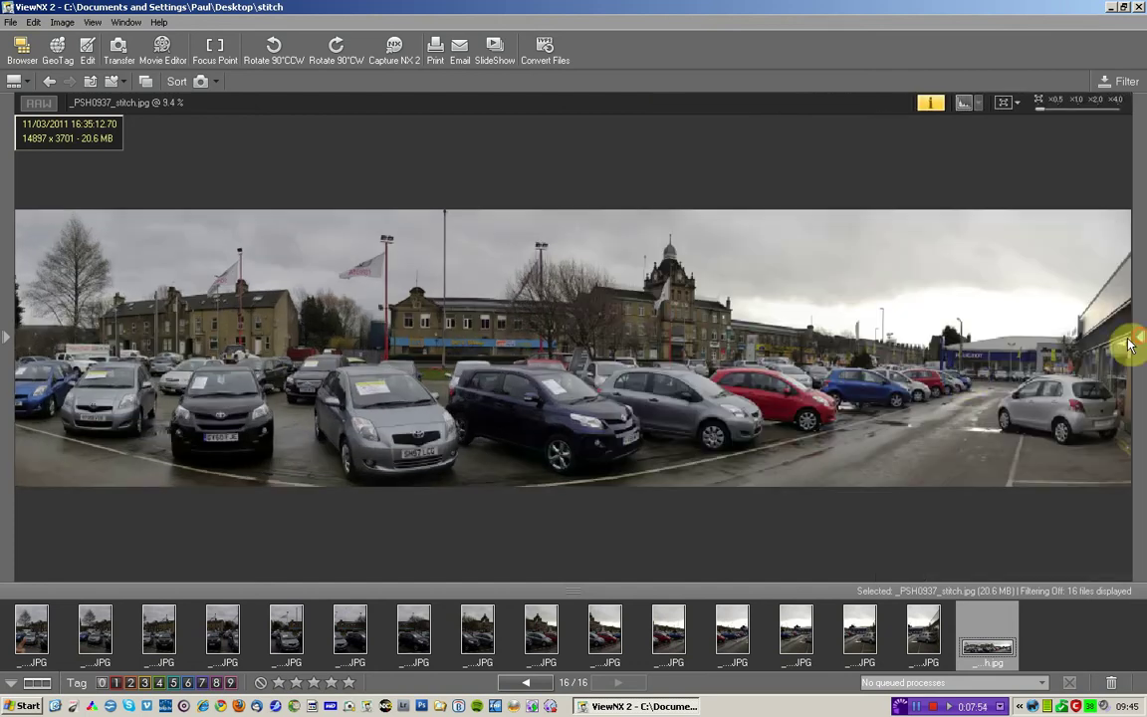
left_click(1140, 331)
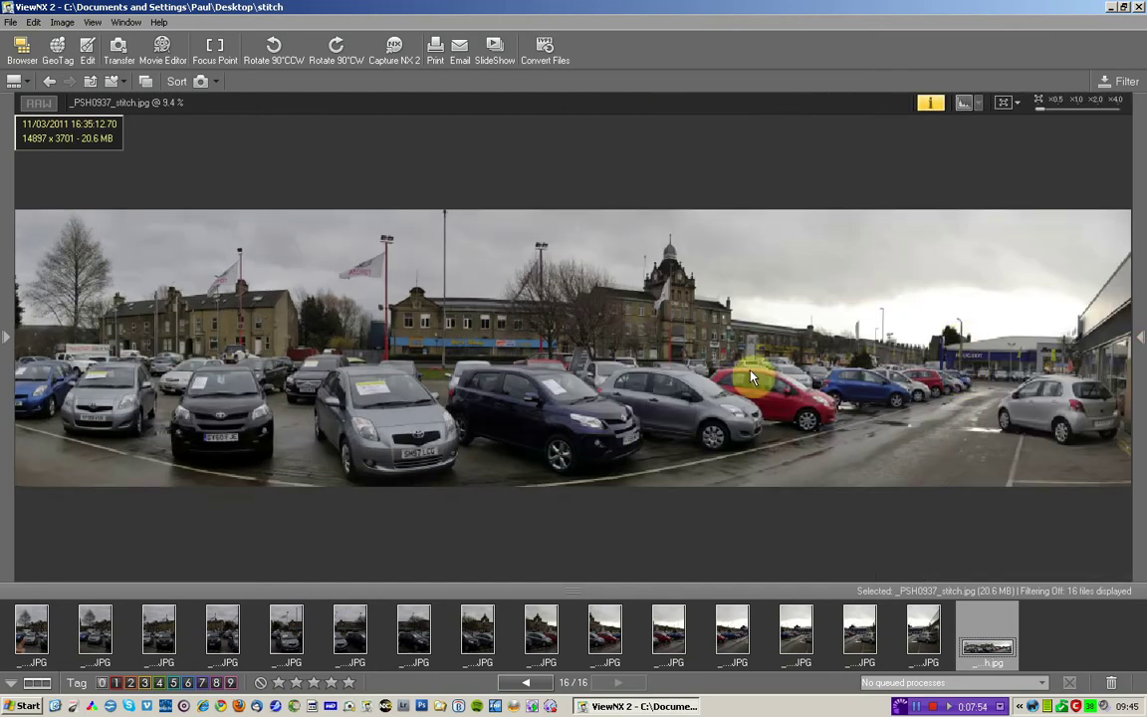
Zoom the panorama to 50% and pan across the storefront, parked cars and black Toyota overlap.
left_click(1057, 105)
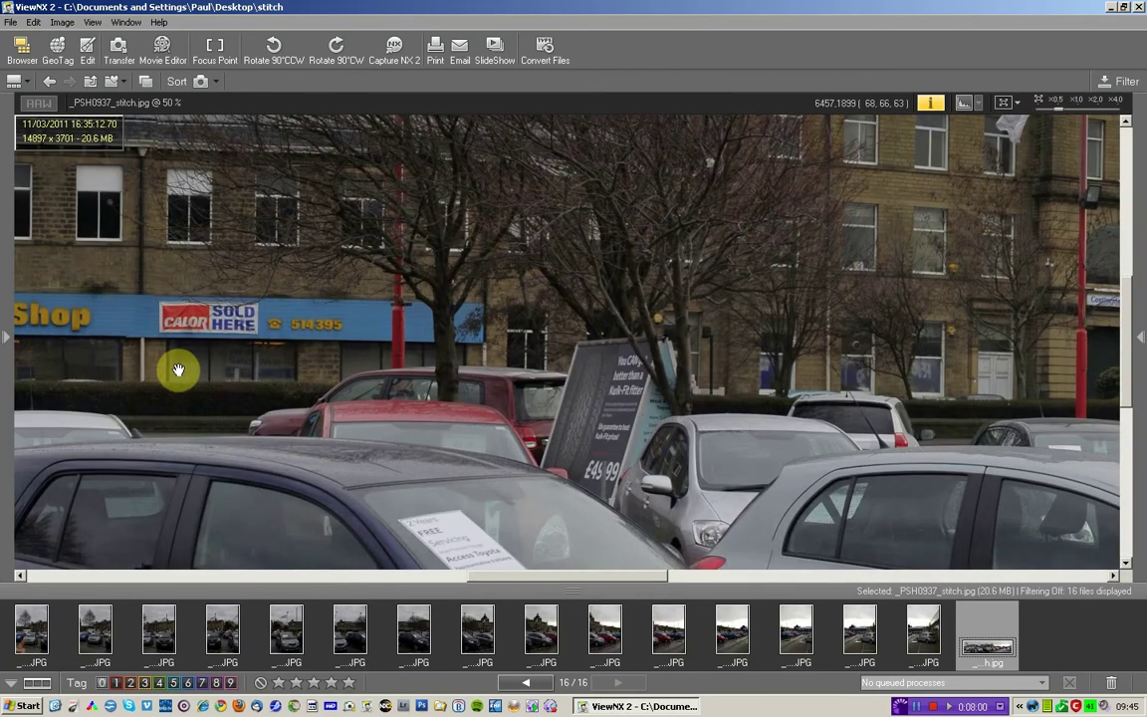
mouse_move(177, 371)
left_mouse_down()
mouse_move(627, 269)
mouse_move(750, 261)
left_mouse_up()
mouse_move(112, 373)
left_mouse_down()
mouse_move(543, 333)
mouse_move(617, 343)
left_mouse_up()
left_click_drag(187, 302, 339, 317)
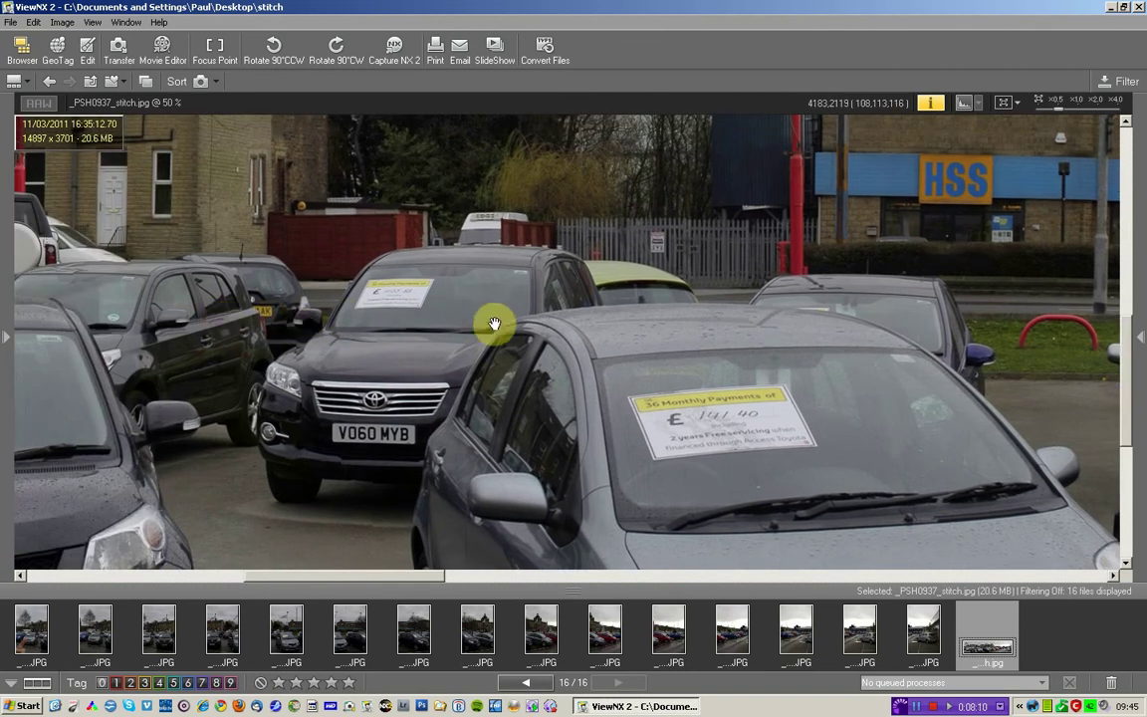
left_click_drag(493, 324, 622, 327)
left_click_drag(244, 330, 309, 186)
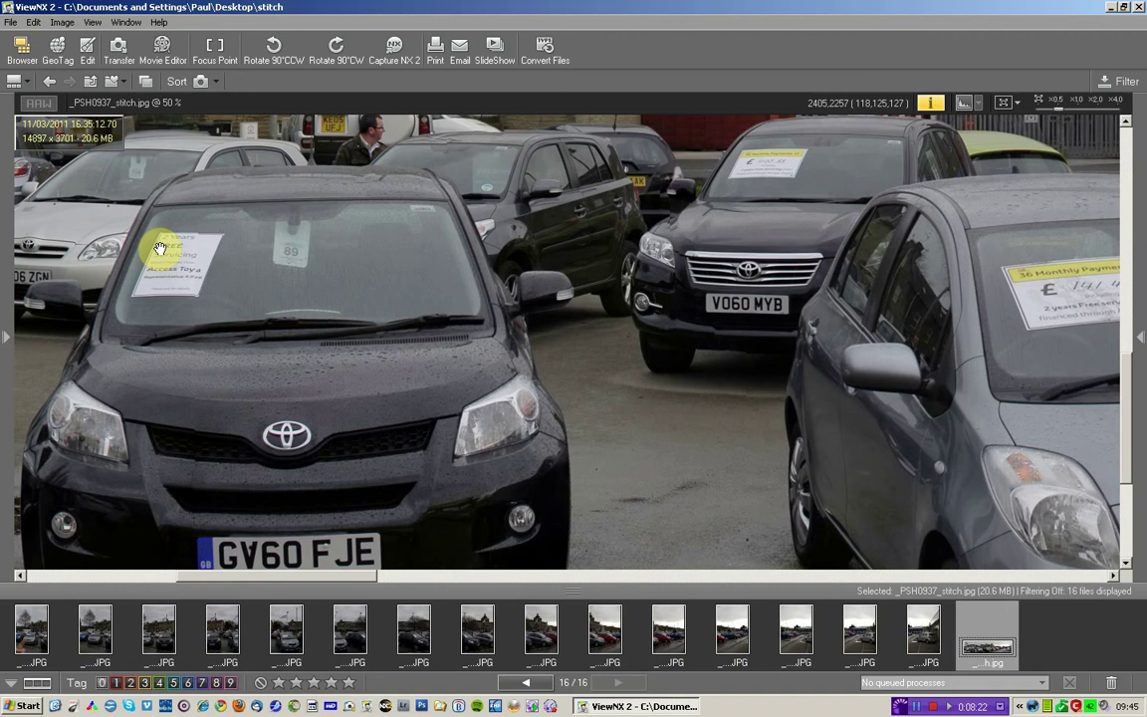
left_click_drag(159, 248, 516, 360)
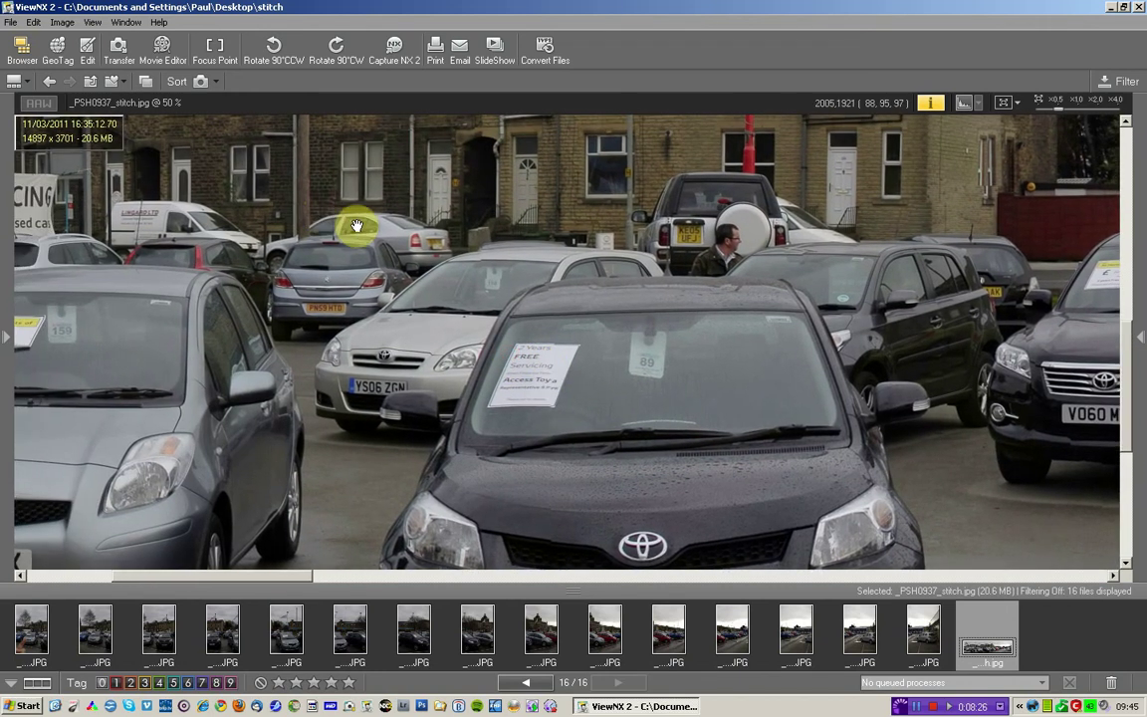
left_click_drag(356, 227, 144, 231)
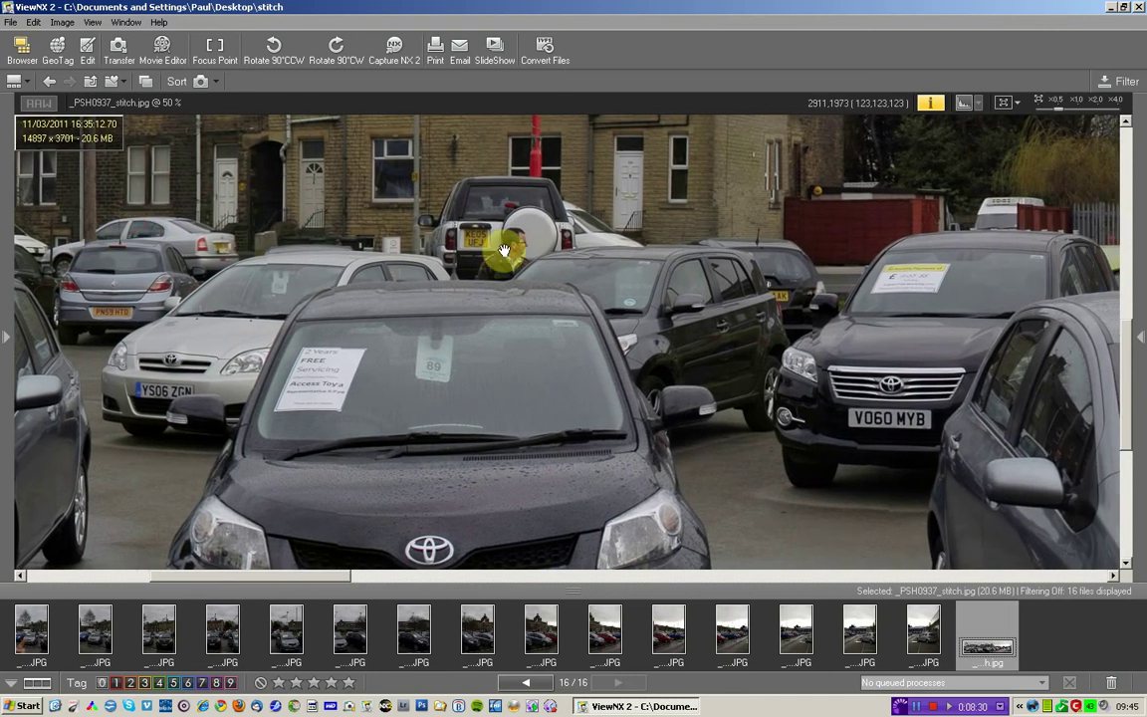
left_click_drag(448, 224, 365, 227)
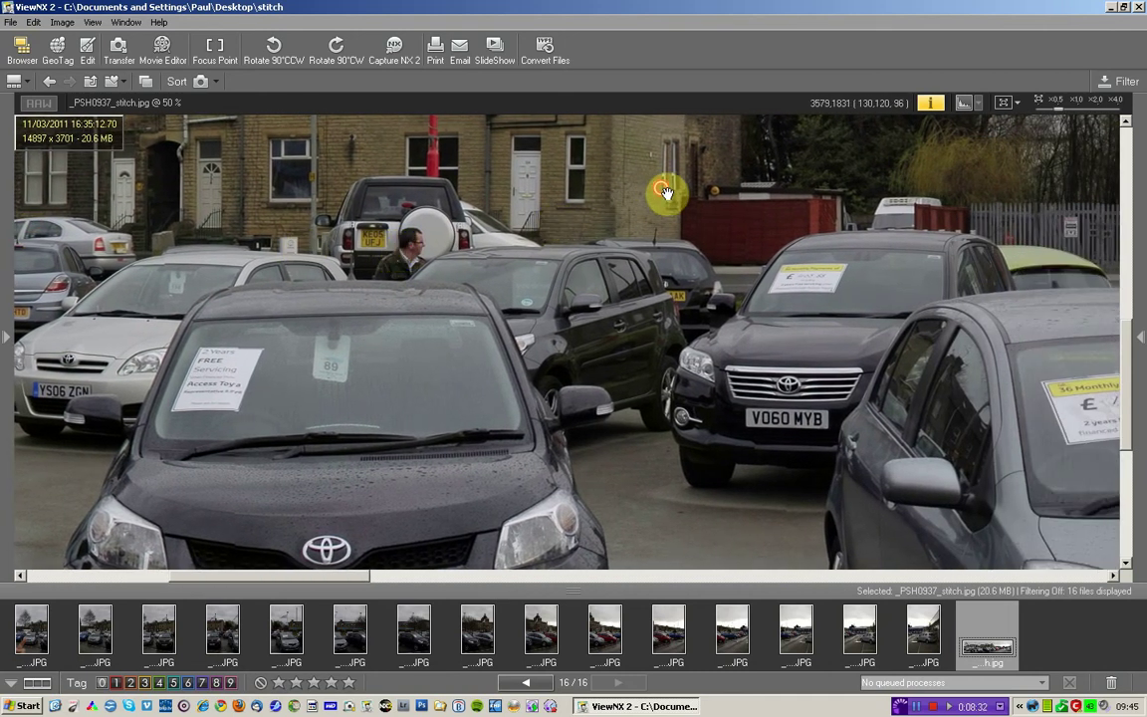
Return to the thumbnail browser and view _PSH0937.JPG in Full Screen mode.
double_click(663, 192)
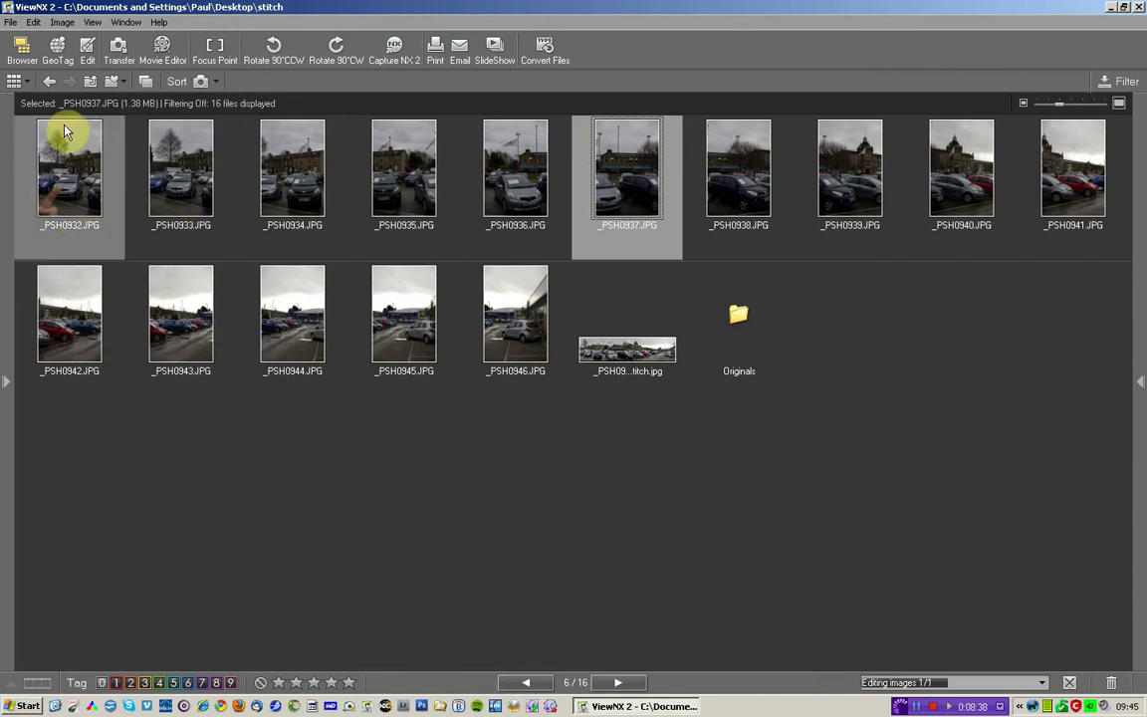
left_click(29, 83)
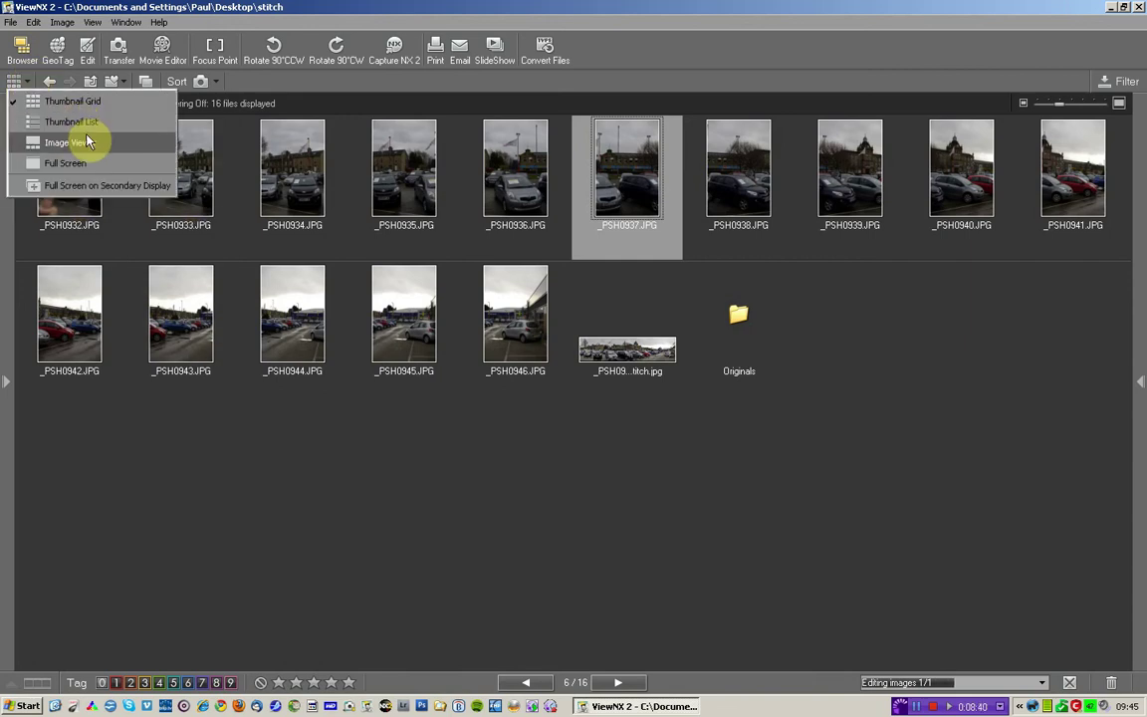
left_click(77, 163)
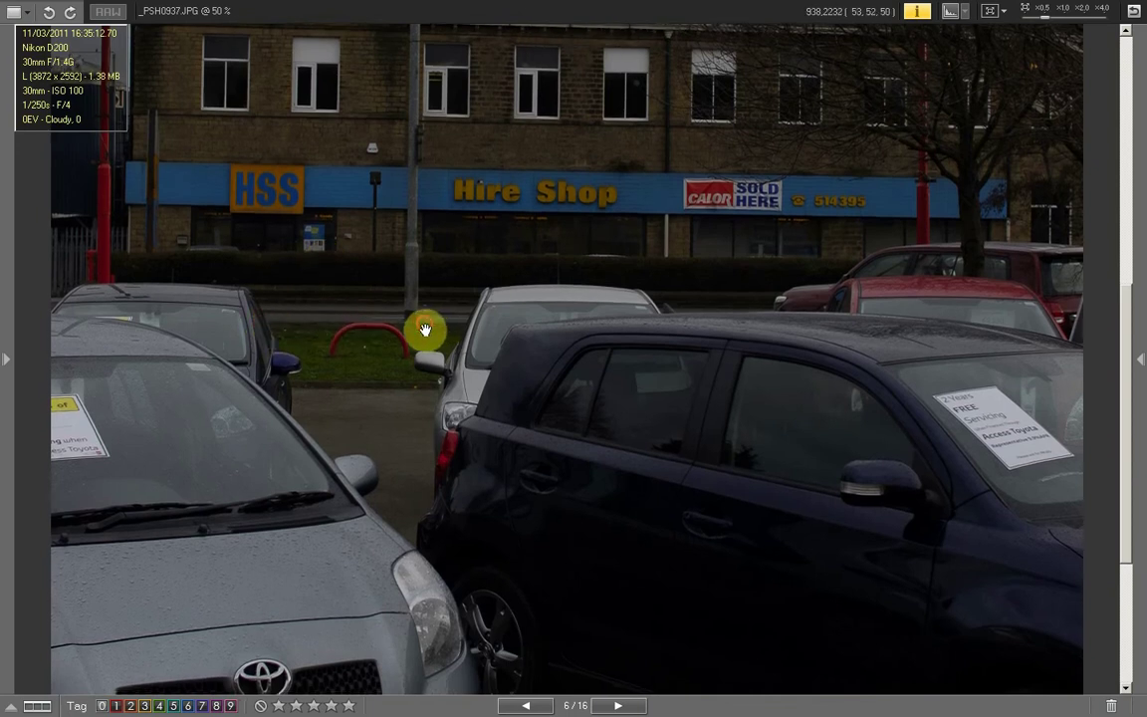
Leave Full Screen by switching the viewing mode to Image Viewer.
left_click(267, 318)
scroll(441, 463, "up", 3)
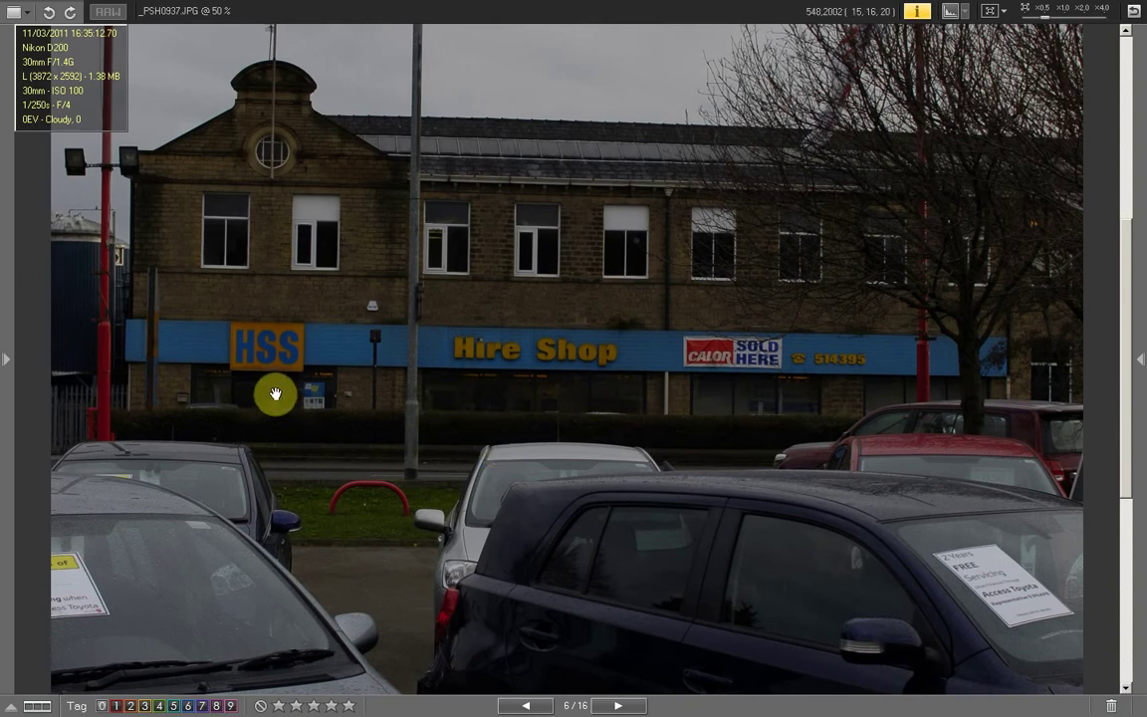
scroll(277, 299, "down", 1)
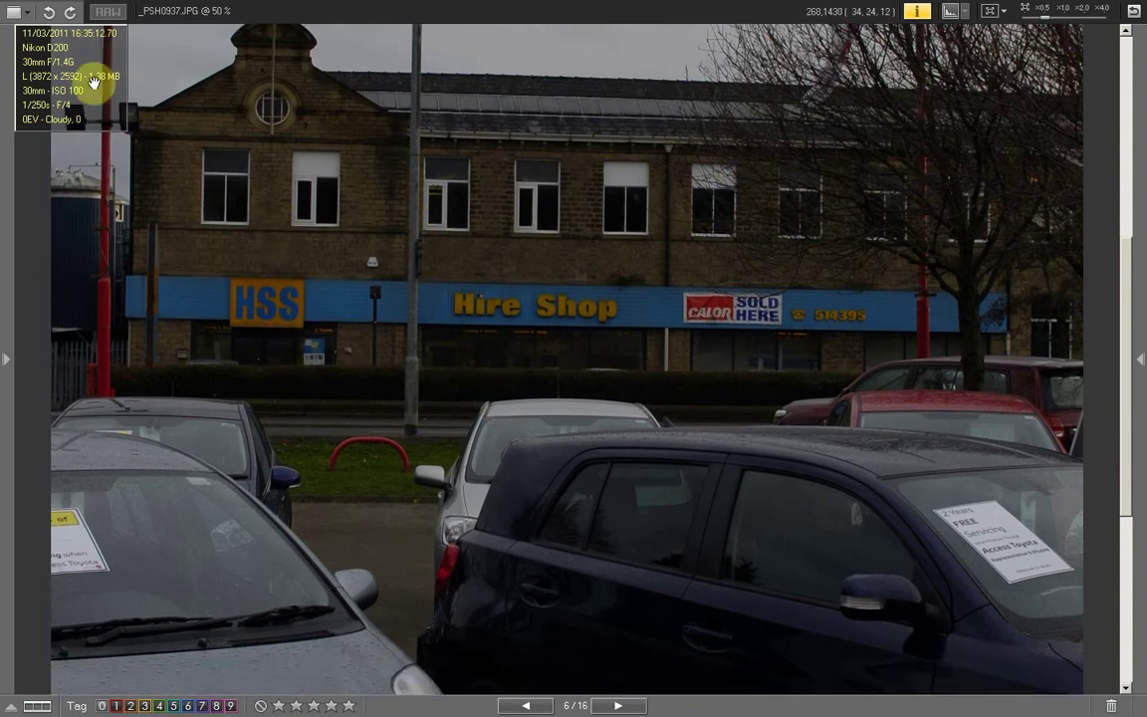
left_click(14, 11)
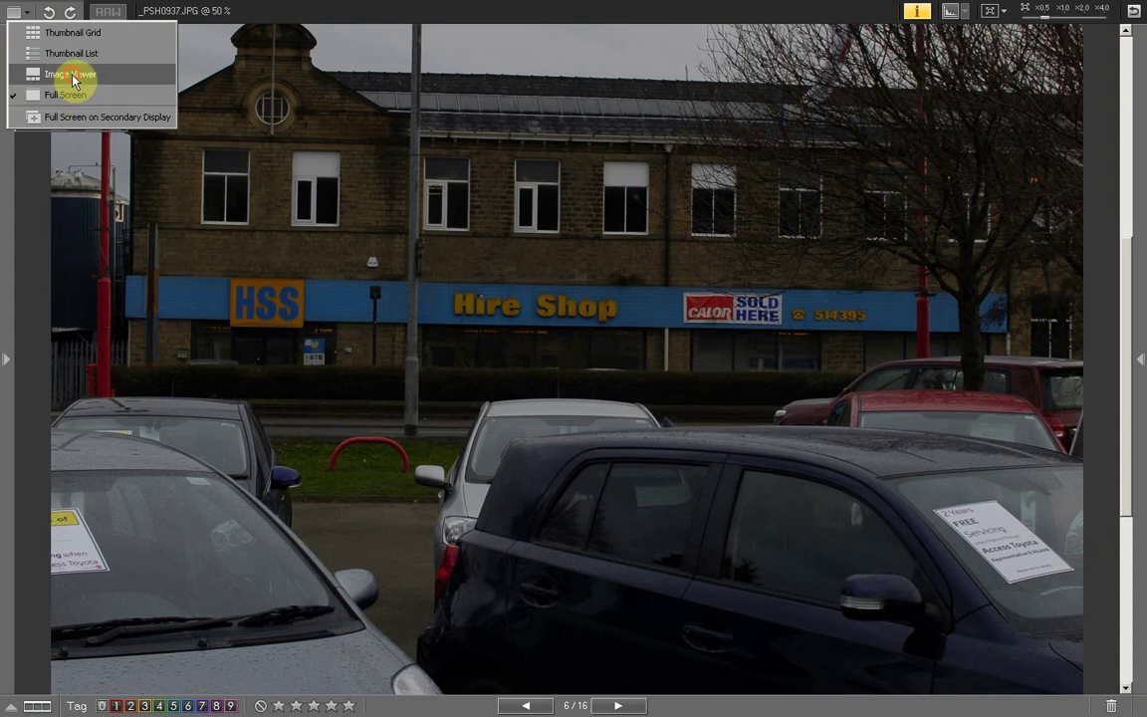
left_click(71, 79)
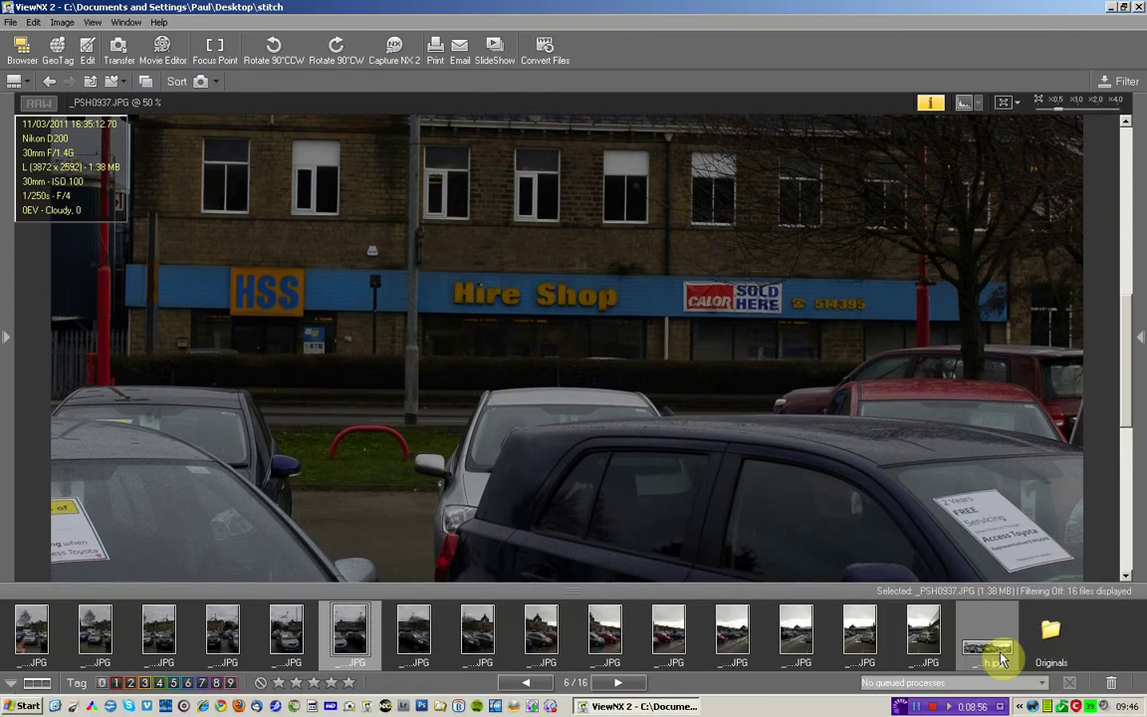
Open _PSH0937_stitch.jpg and pan left to the panorama's far left edge.
left_click(999, 654)
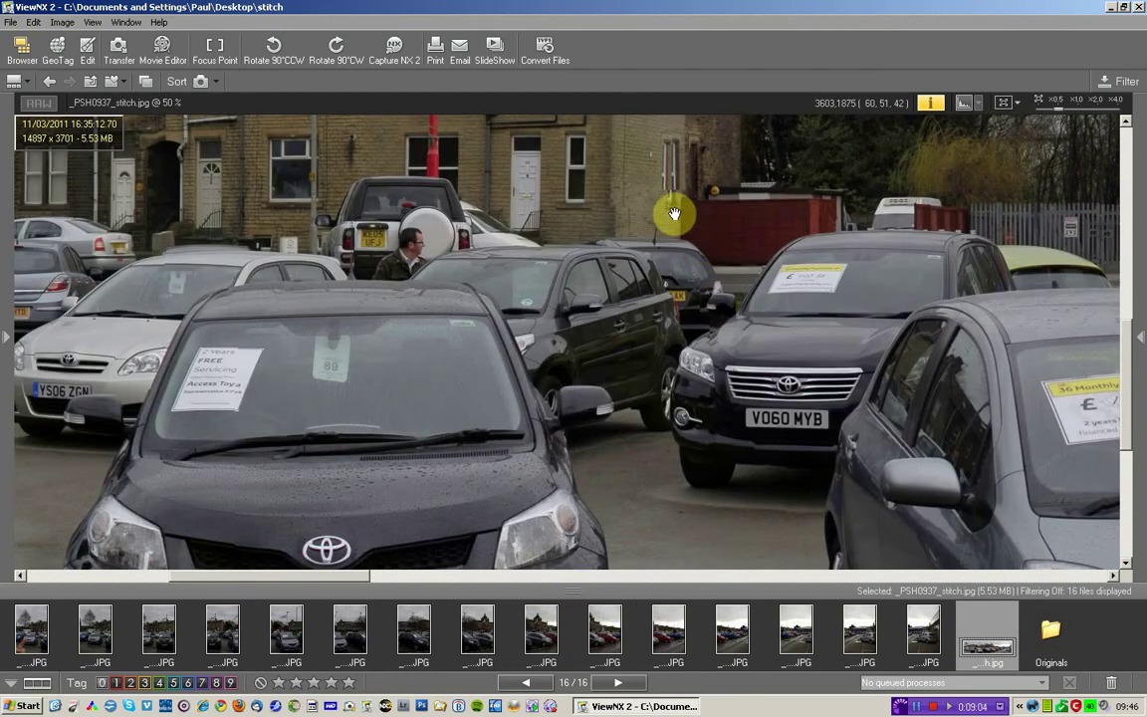
left_click_drag(671, 218, 443, 425)
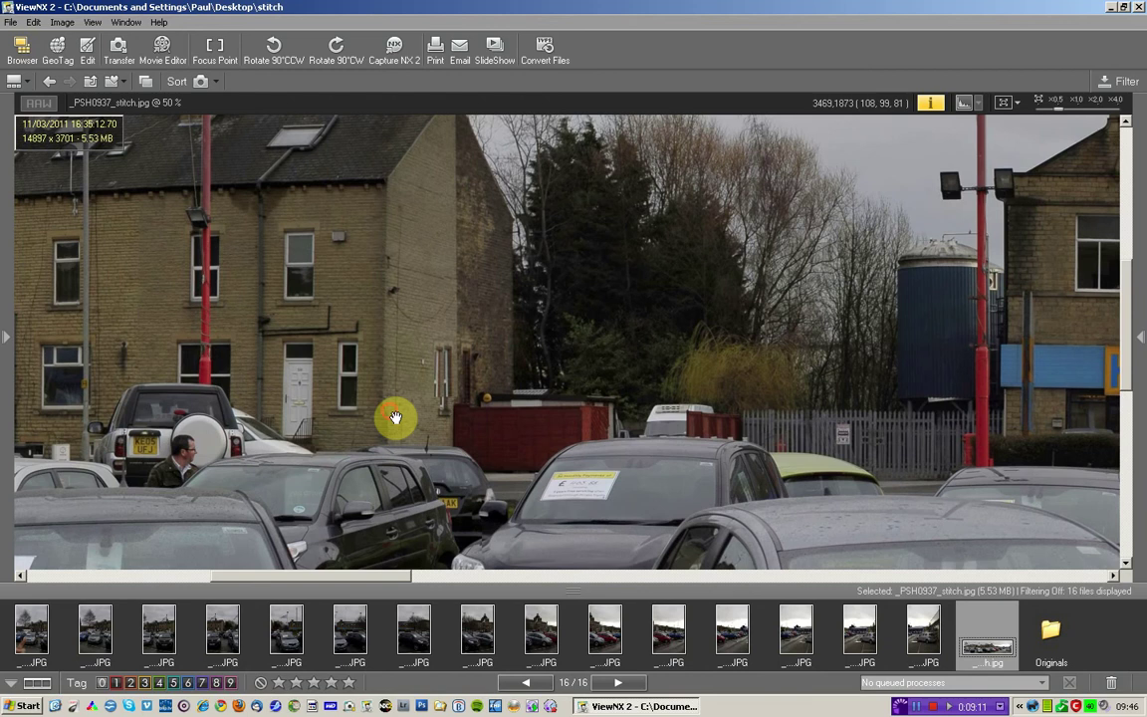
left_click_drag(396, 419, 579, 299)
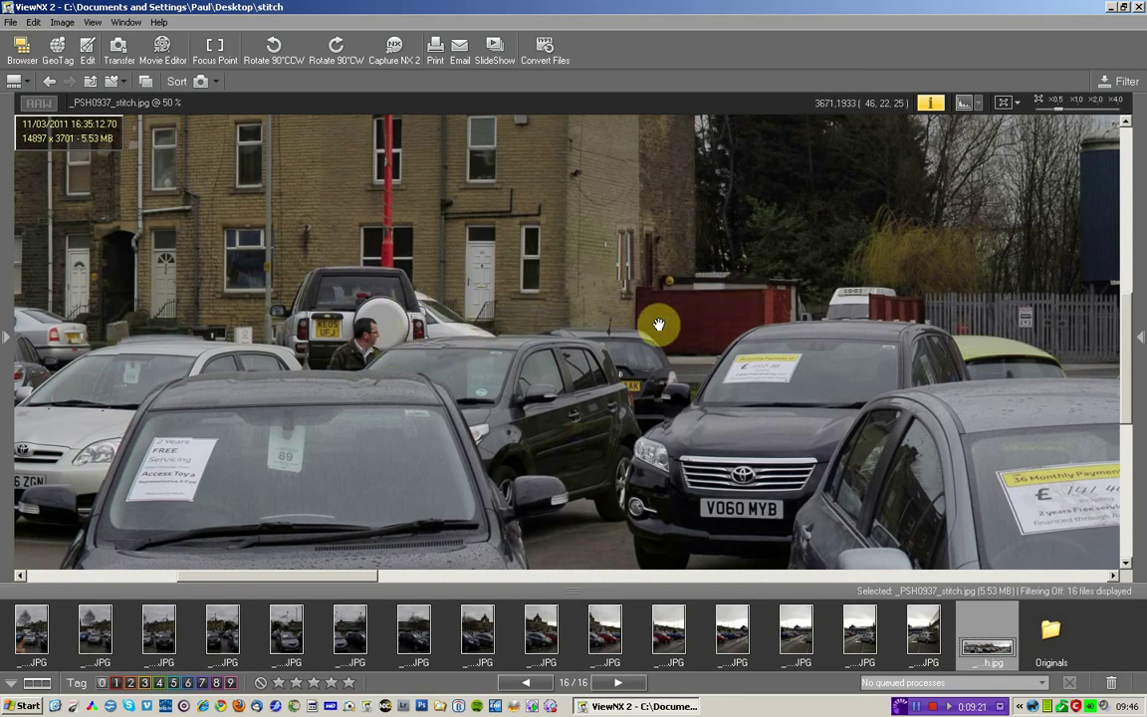
left_click_drag(568, 323, 789, 336)
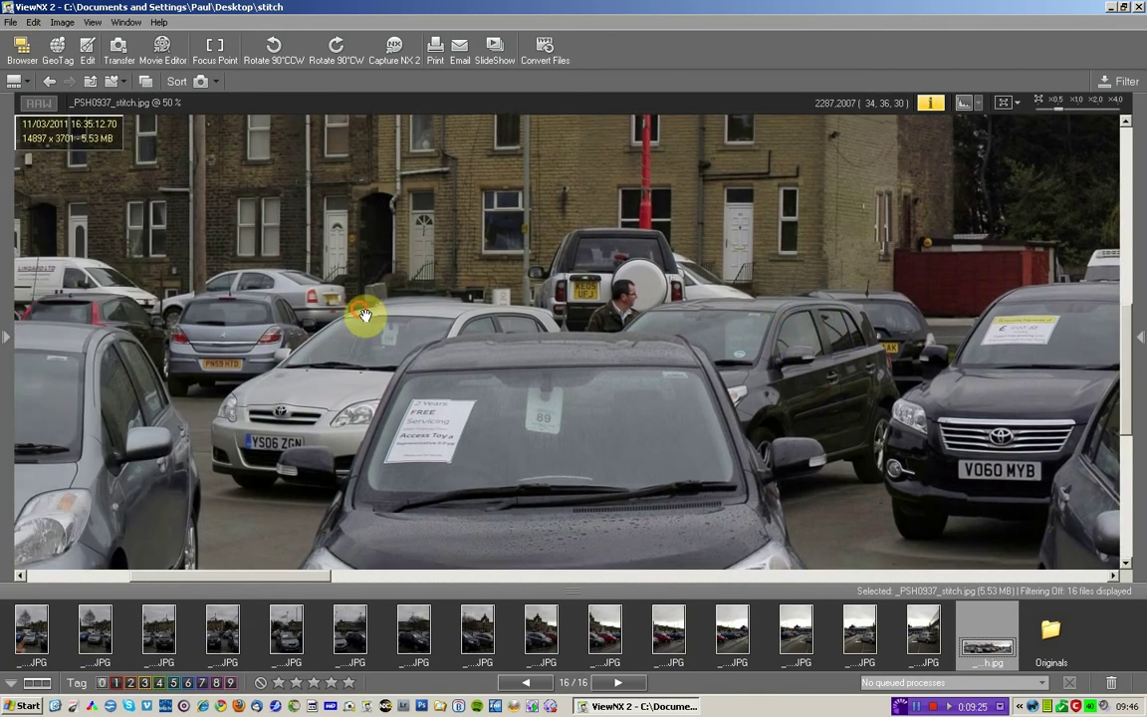
left_click_drag(365, 317, 619, 318)
left_click_drag(302, 297, 508, 232)
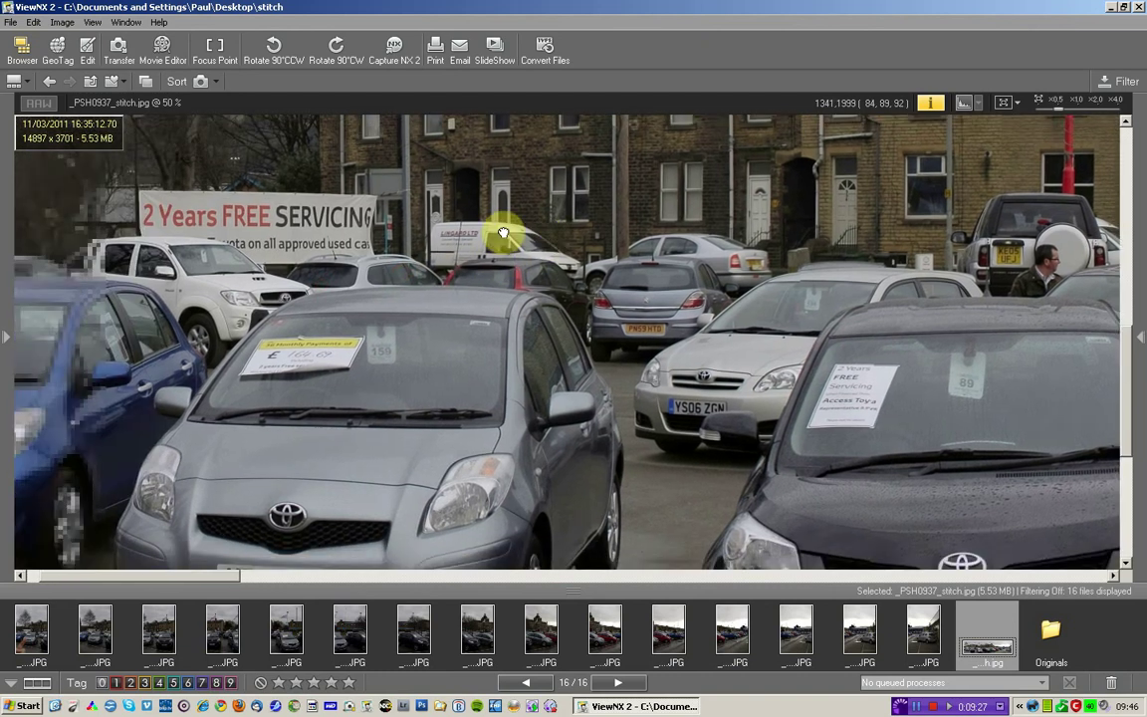
left_click_drag(408, 283, 529, 225)
mouse_move(246, 256)
left_mouse_down()
mouse_move(510, 264)
mouse_move(243, 269)
left_mouse_up()
Pan back right past the black V060 MYB Toyota, dark-blue and grey cars to the red car.
left_click_drag(360, 260, 225, 260)
left_click_drag(748, 320, 414, 254)
left_click_drag(790, 306, 456, 277)
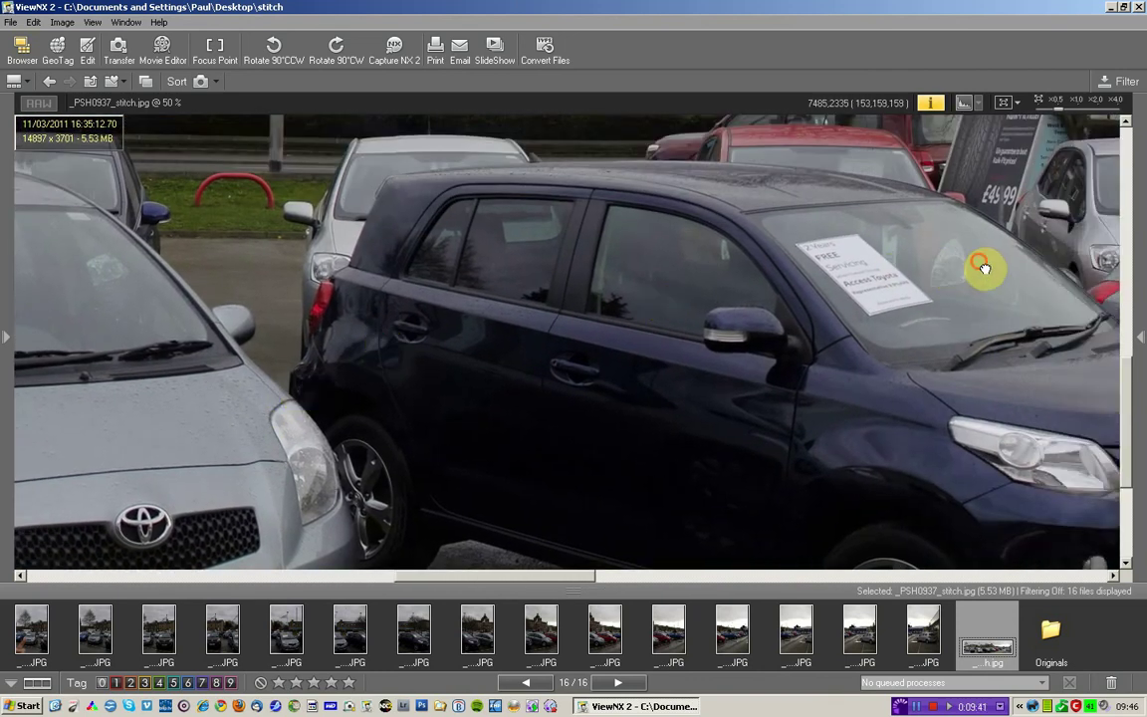
left_click_drag(982, 267, 523, 293)
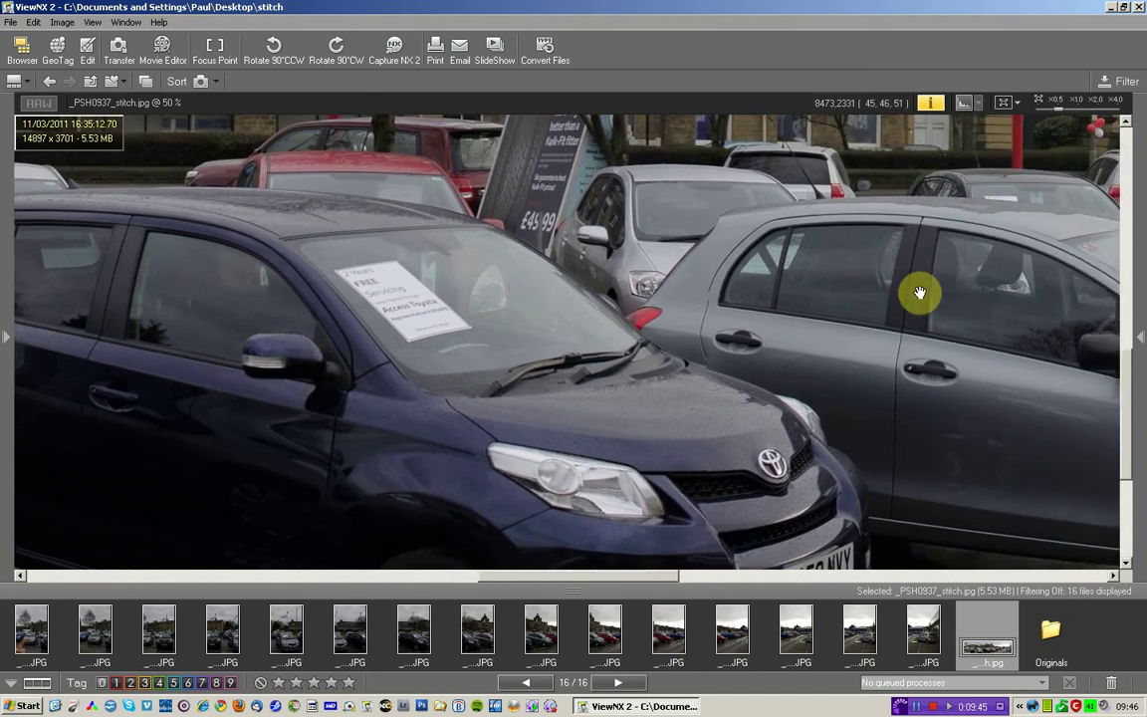
left_click_drag(934, 287, 587, 265)
left_click_drag(976, 278, 671, 251)
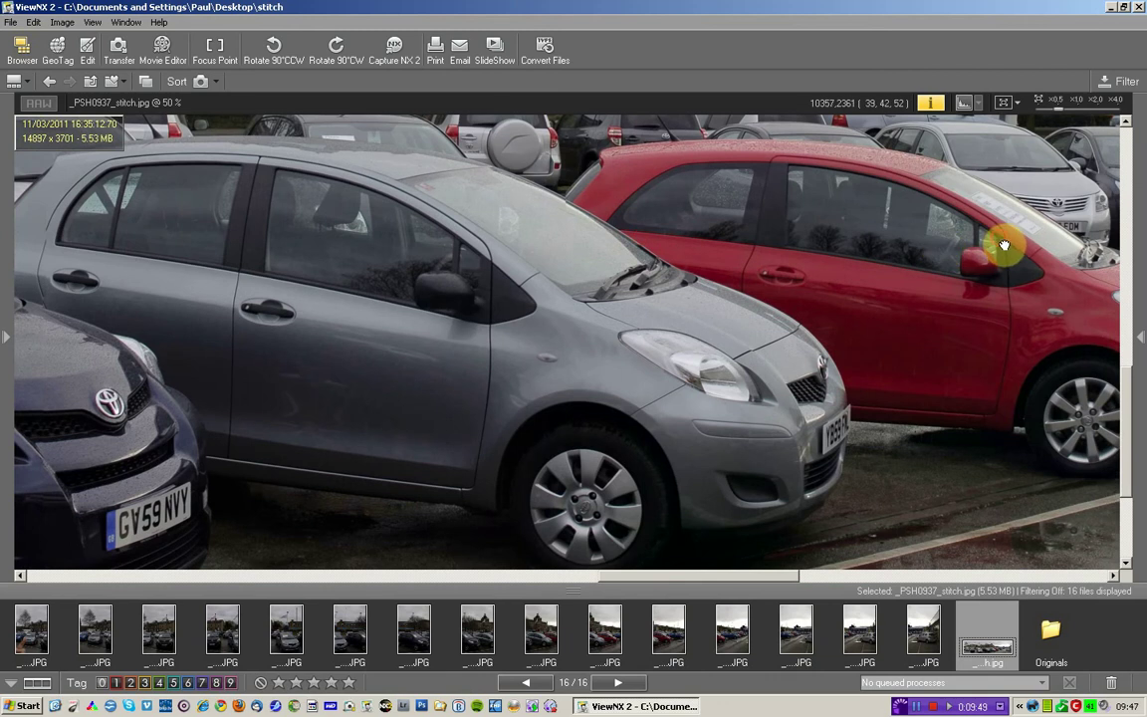
Pan right past the blue car and Peugeot showroom to the silver VIP EVENT car.
left_click_drag(1004, 244, 689, 256)
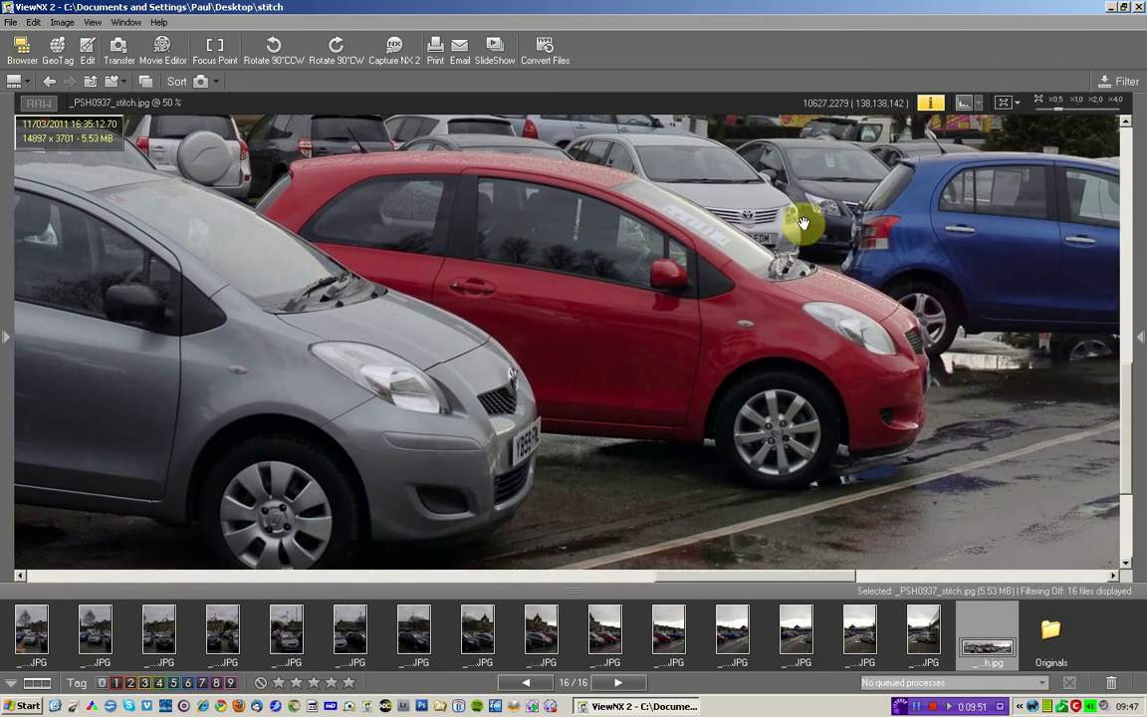
left_click_drag(952, 230, 726, 355)
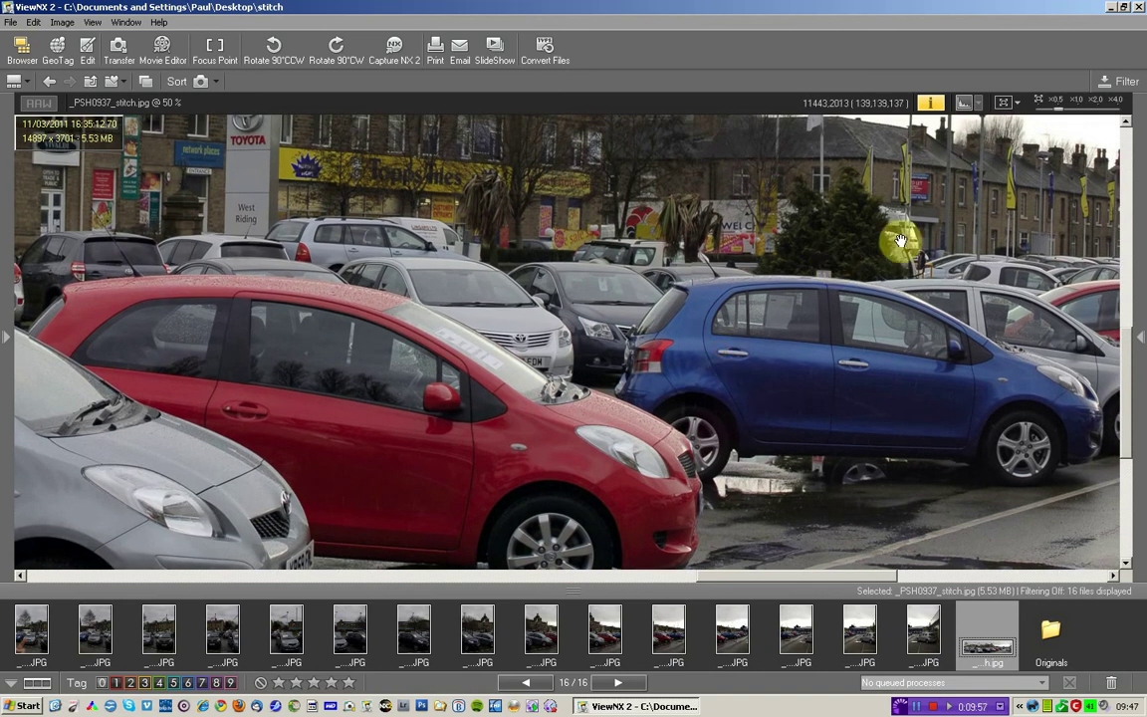
left_click_drag(946, 264, 673, 272)
left_click(937, 271)
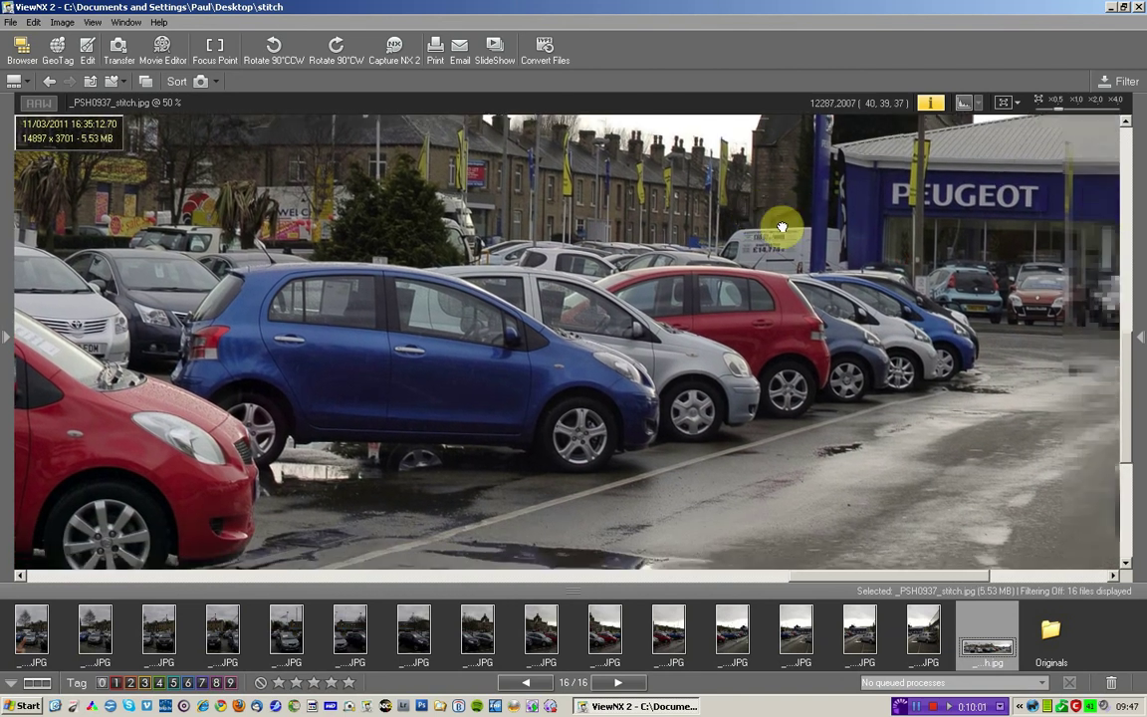
left_click_drag(772, 231, 579, 302)
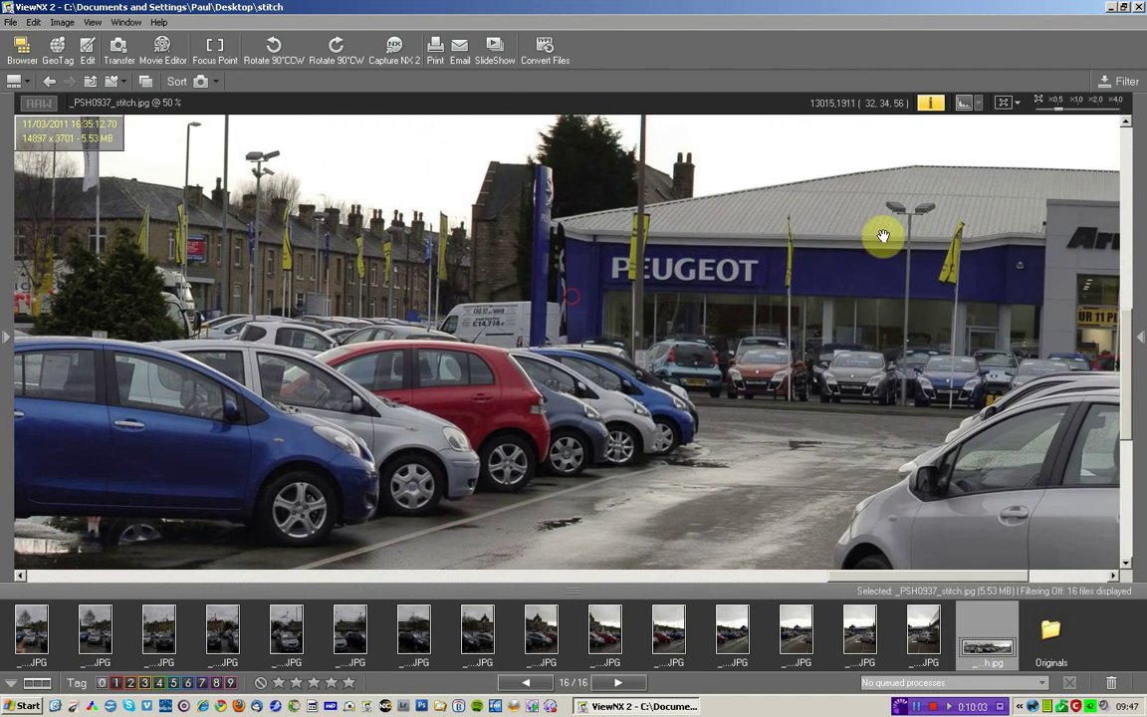
left_click_drag(930, 217, 801, 321)
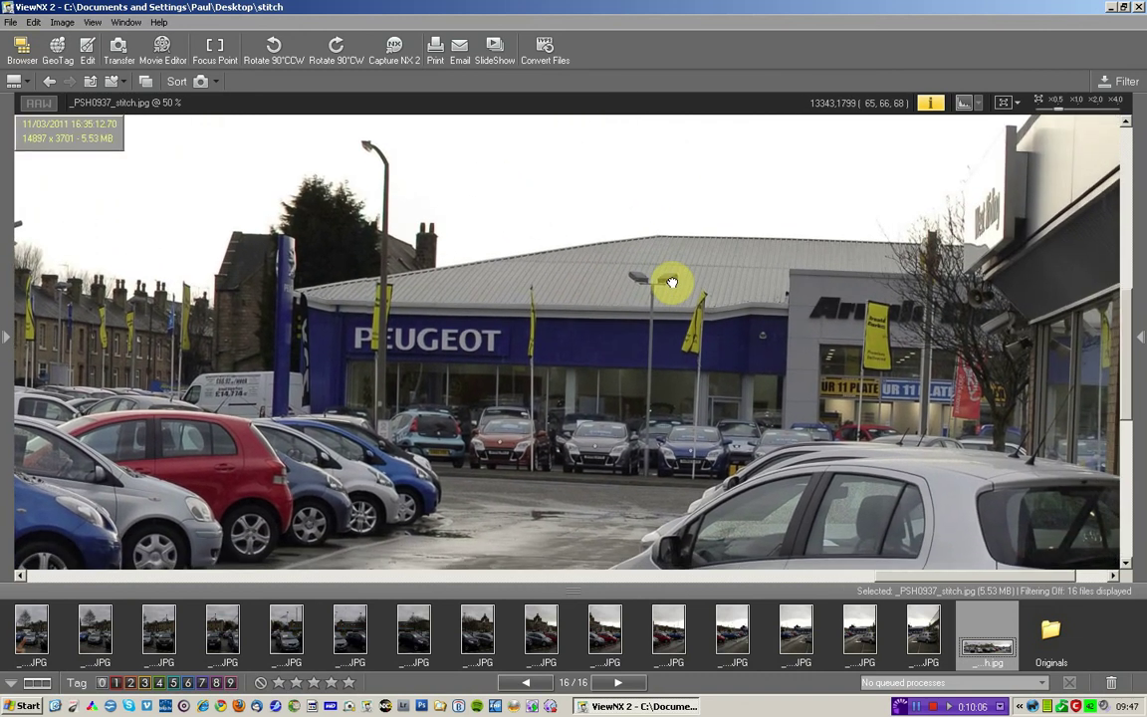
left_click_drag(672, 283, 642, 245)
left_click_drag(729, 349, 694, 239)
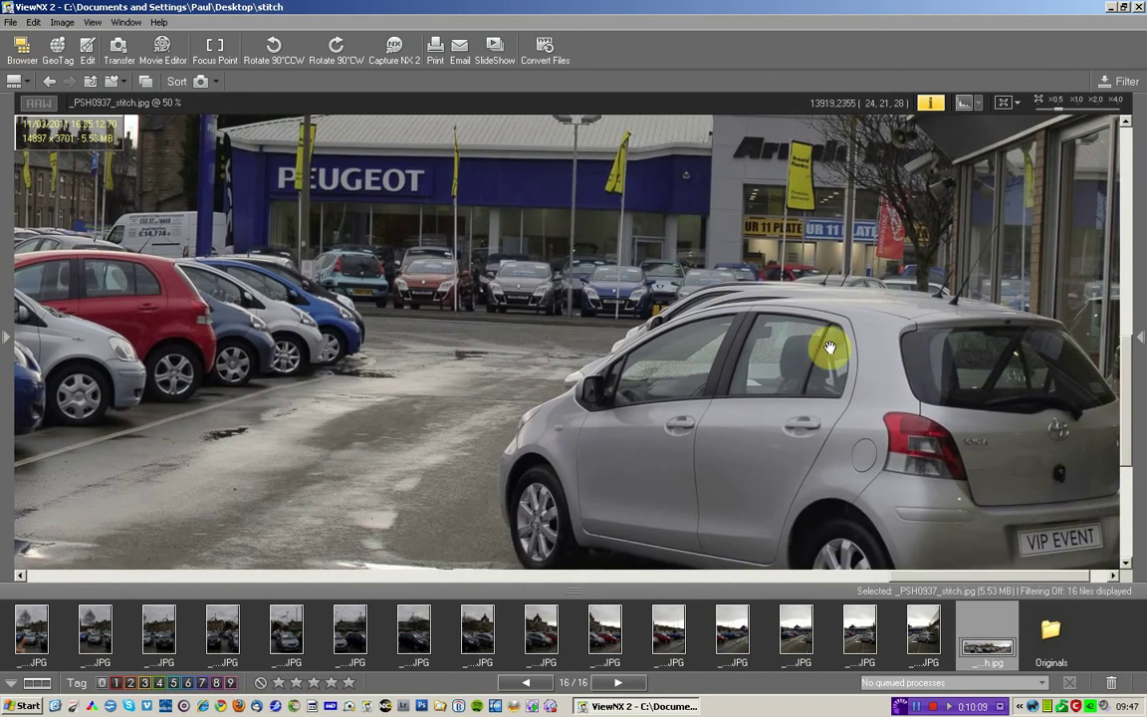
left_click_drag(829, 348, 714, 282)
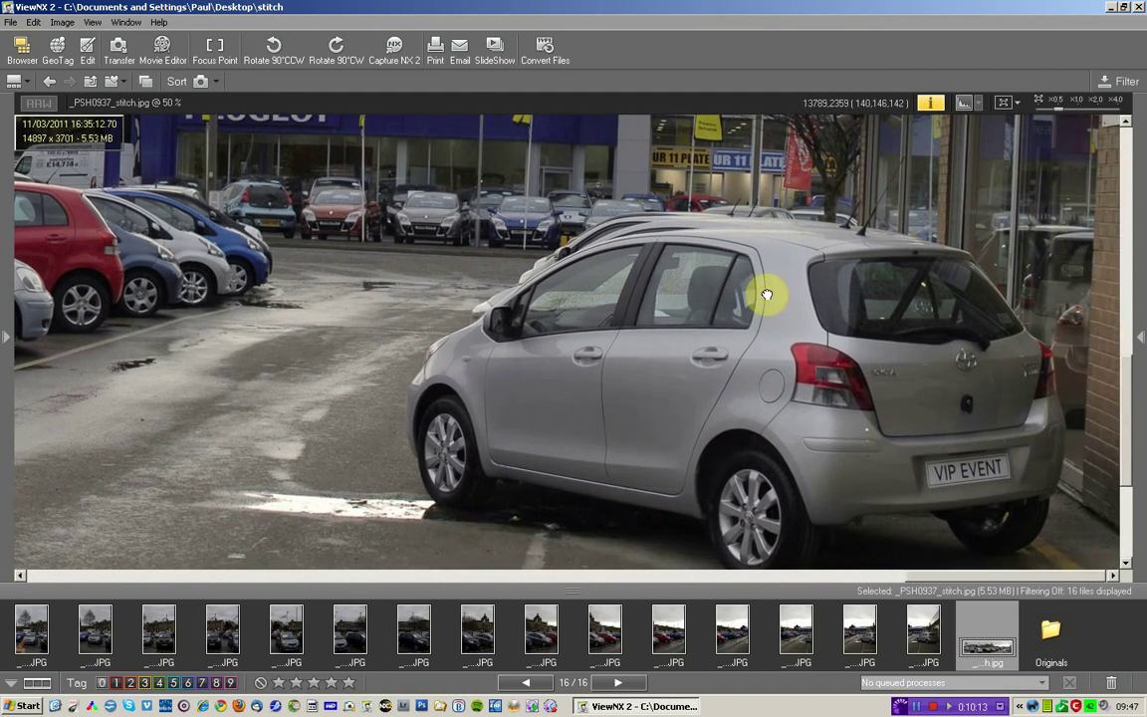
Pan back left past the red, dark-blue and grey cars to the Hire Shop, silo and Toyota.
left_click_drag(313, 289, 523, 283)
left_click_drag(249, 269, 712, 264)
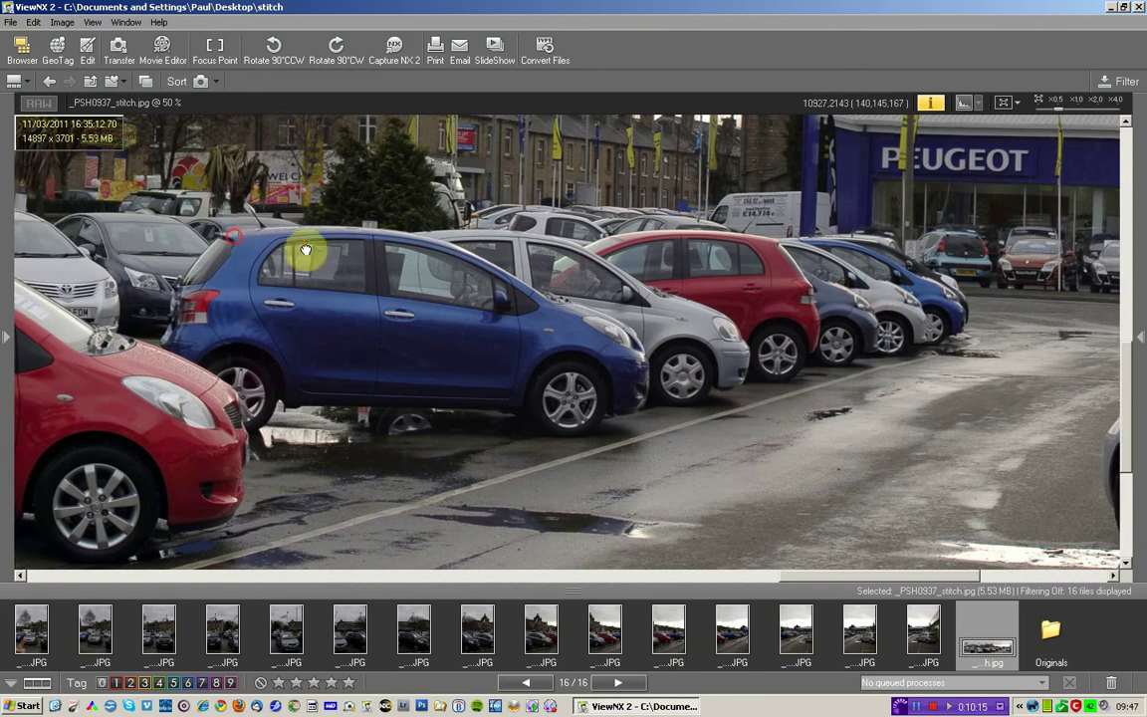
left_click_drag(378, 253, 712, 264)
left_click_drag(353, 251, 834, 282)
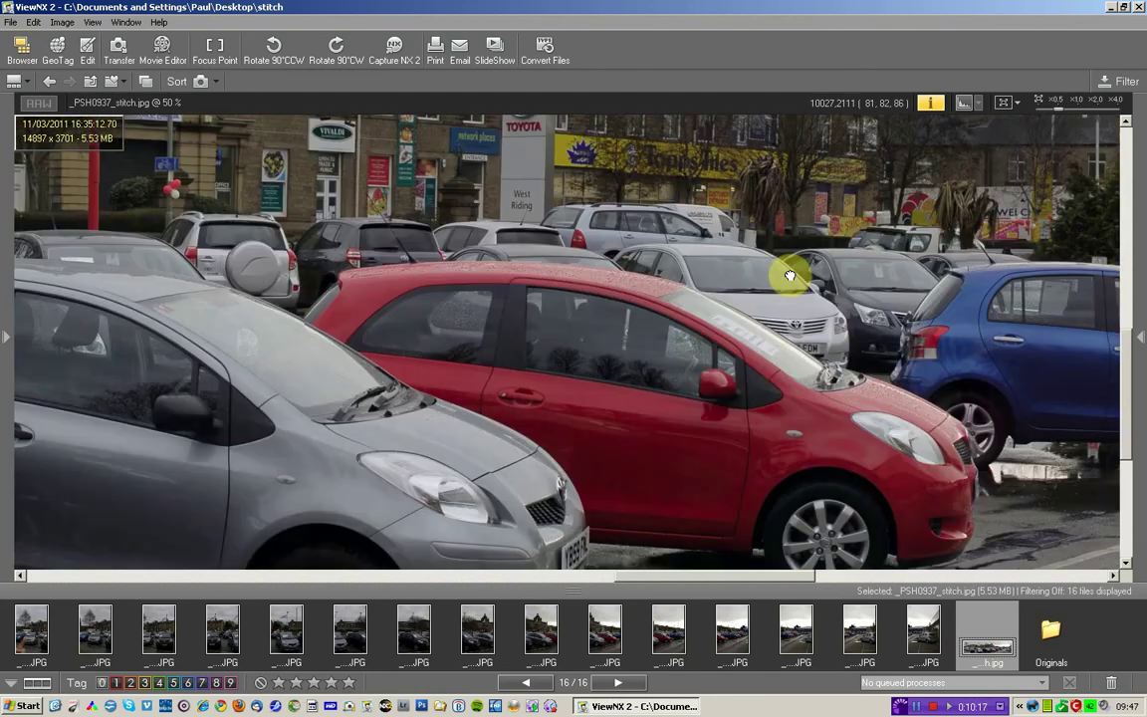
left_click_drag(238, 214, 465, 216)
left_click_drag(372, 219, 827, 264)
left_click_drag(417, 260, 579, 279)
left_click_drag(224, 261, 523, 264)
left_click_drag(329, 251, 619, 259)
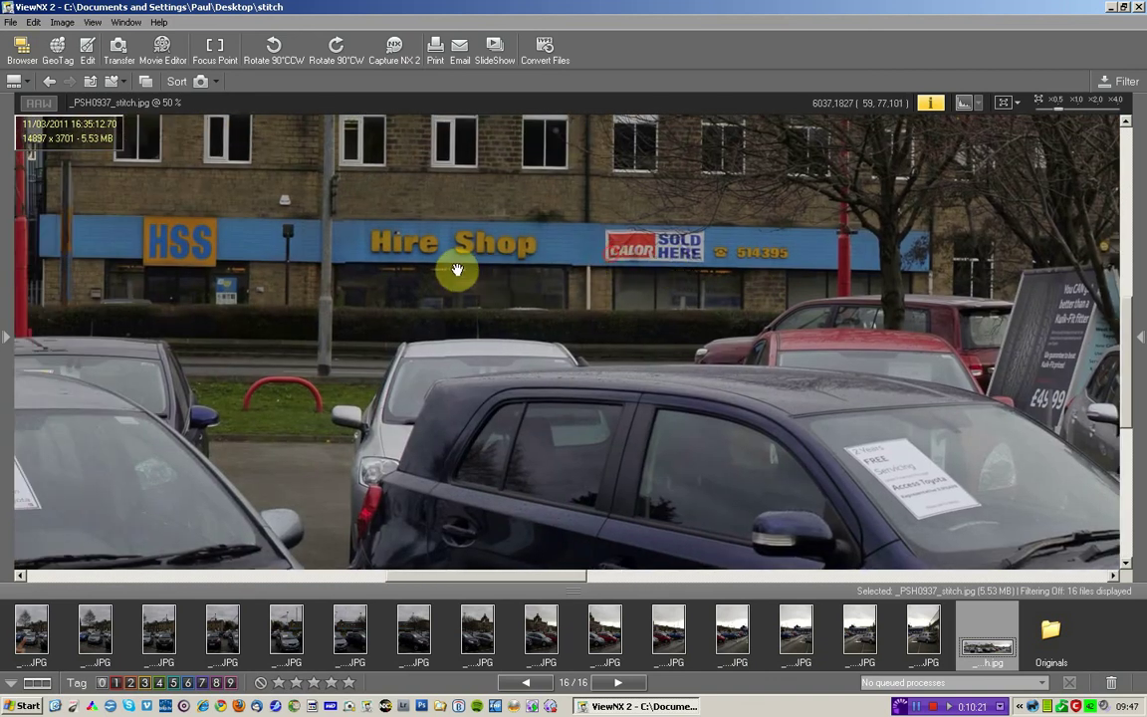
left_click_drag(199, 248, 456, 259)
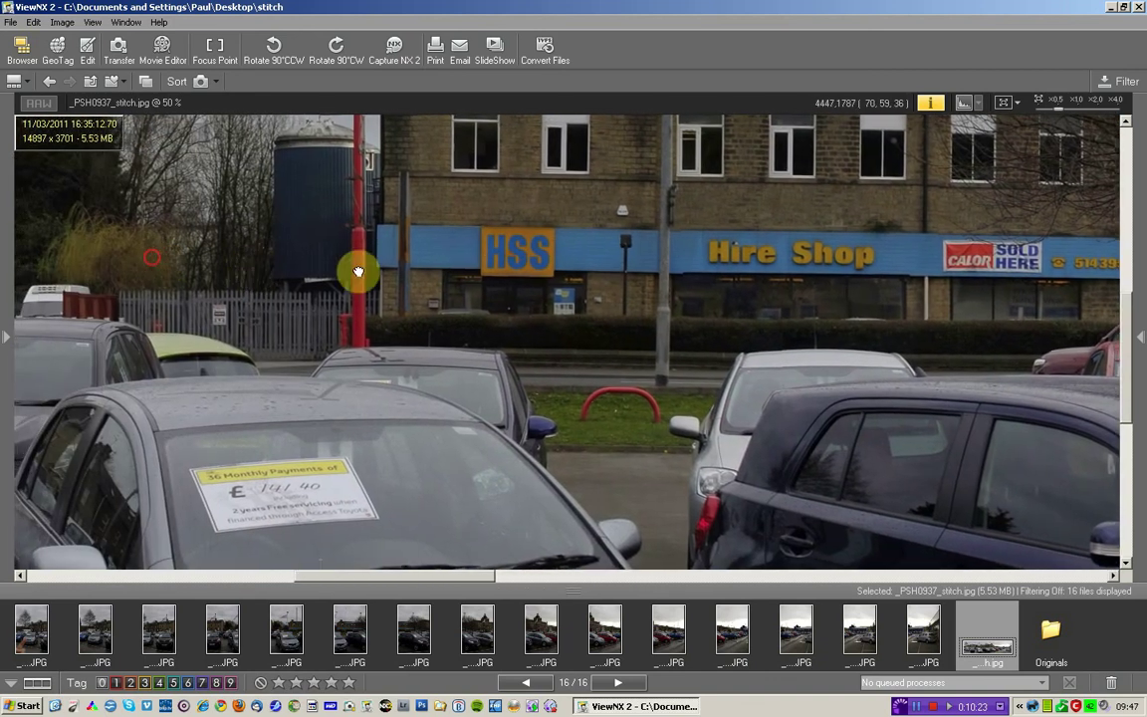
left_click_drag(156, 267, 537, 272)
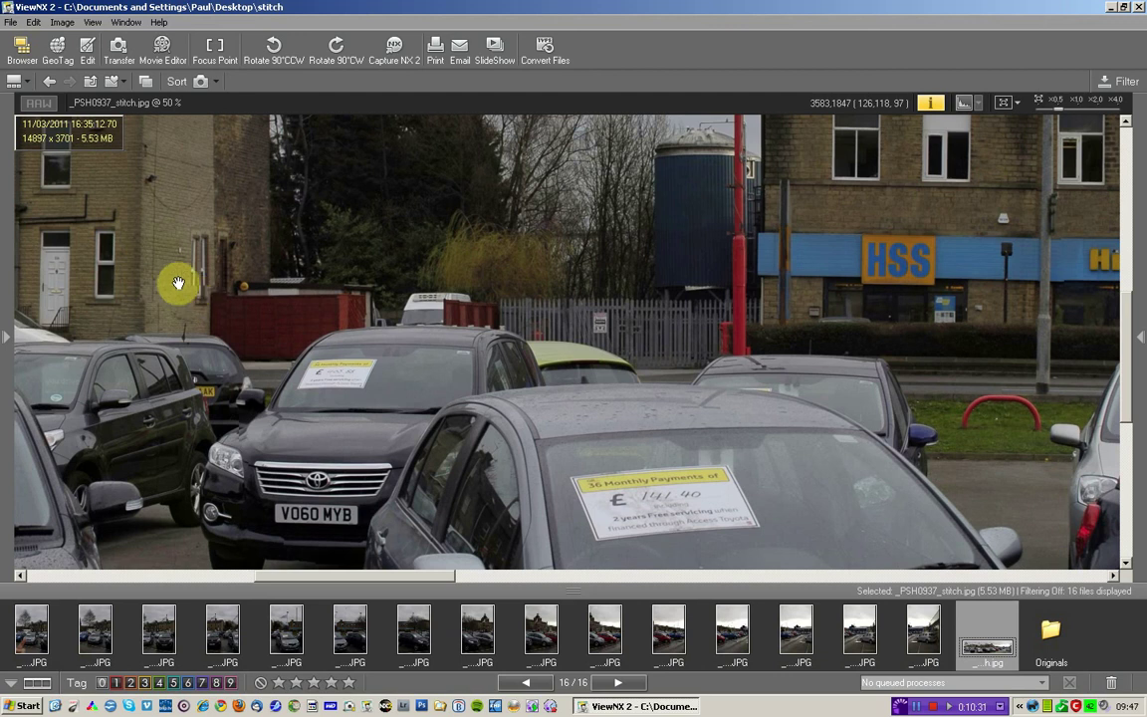
left_click_drag(164, 274, 343, 294)
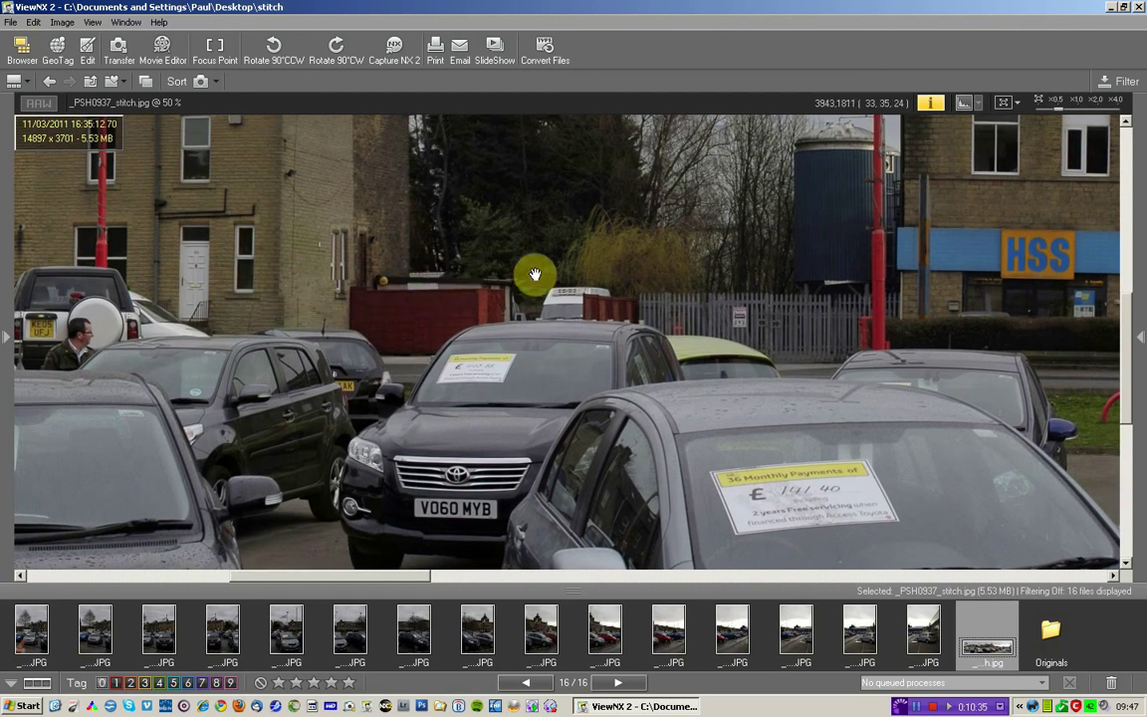
Fit the whole 14897×3701 panorama, terraced houses to Peugeot showroom, in the window.
left_click(1036, 100)
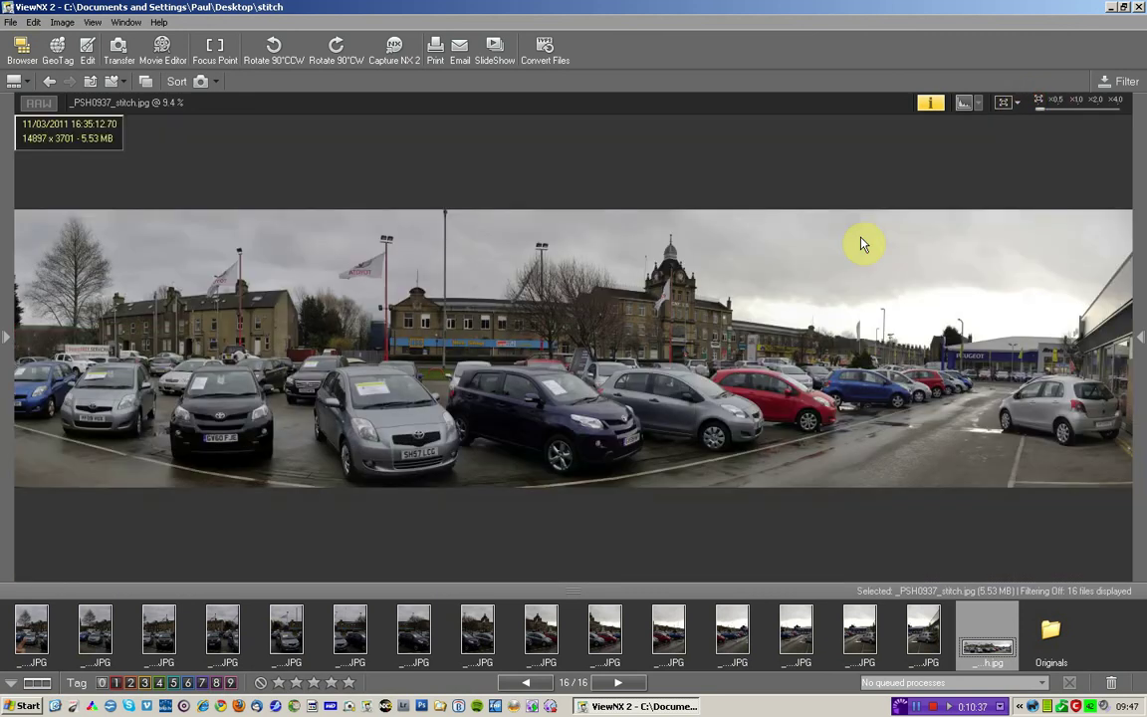